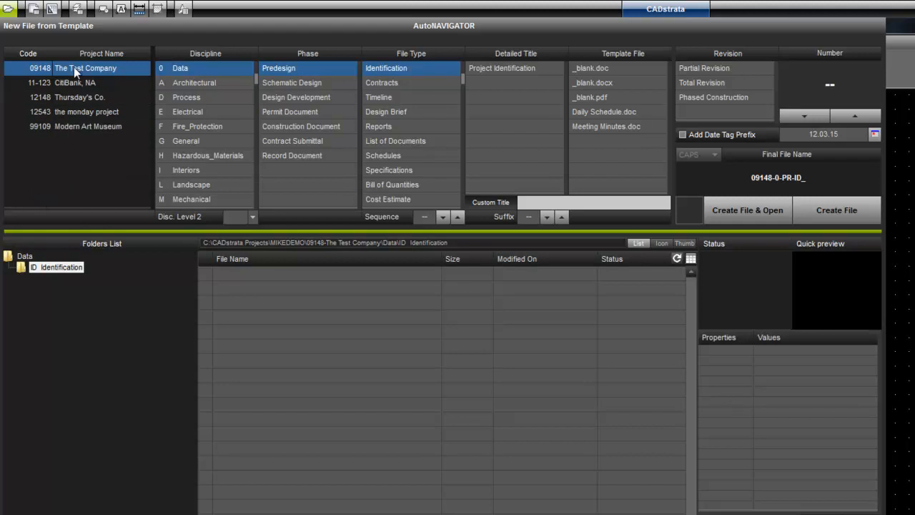
# Create a GROUND FLOOR floor plan file for The Test Company, architectural discipline, Construction Document phase, from the _blank imperial.dwg template
pyautogui.click(216, 86)
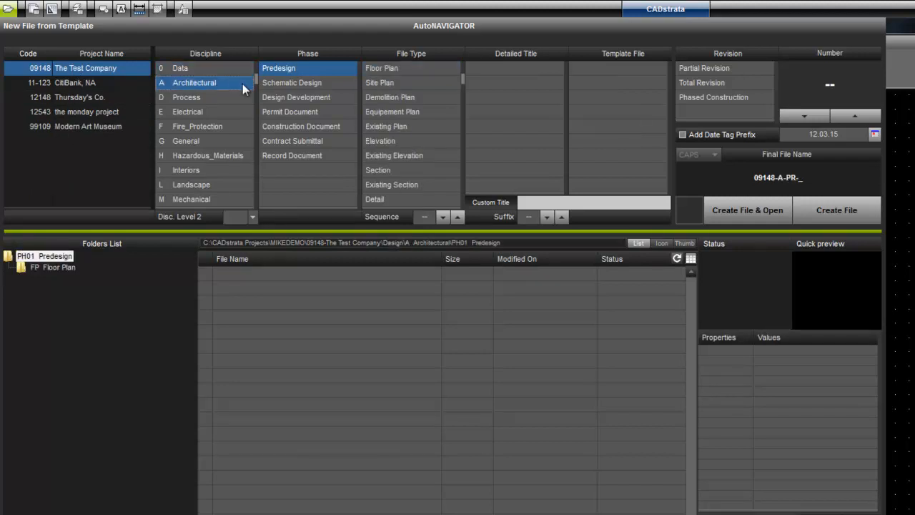
pyautogui.click(289, 127)
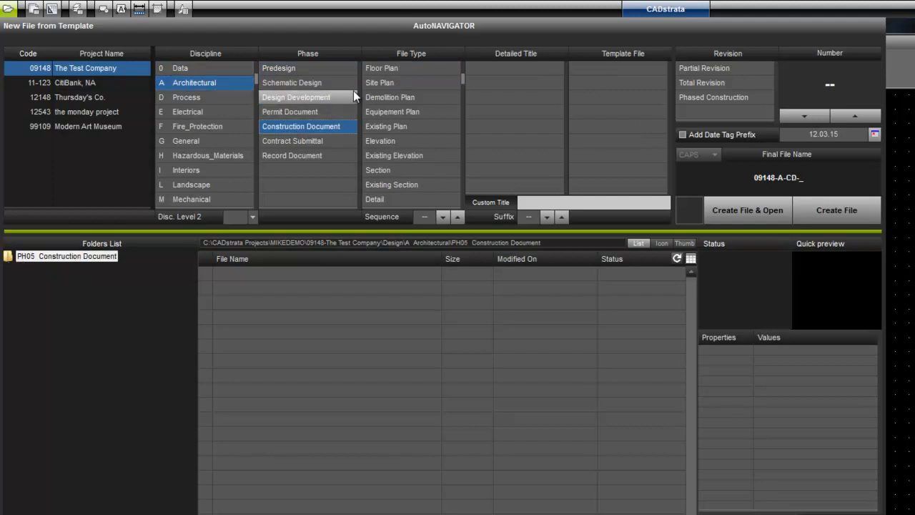
pyautogui.click(380, 68)
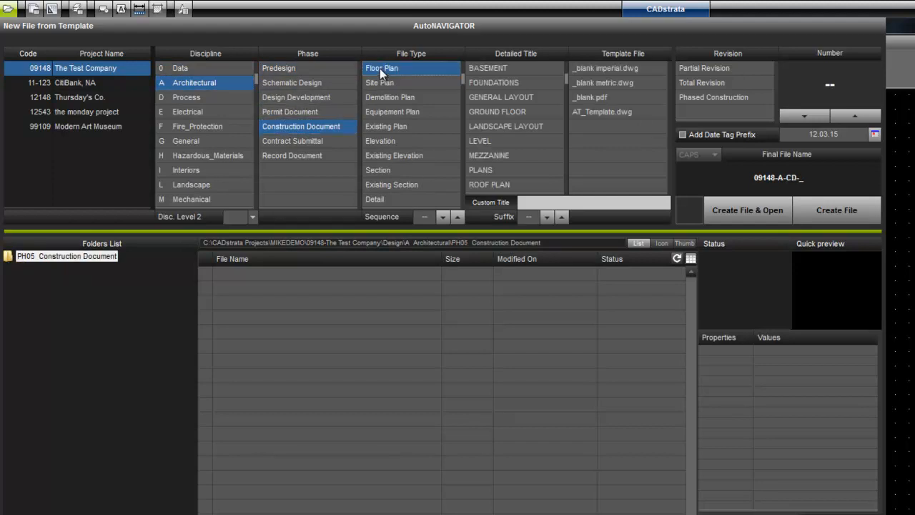
pyautogui.click(492, 112)
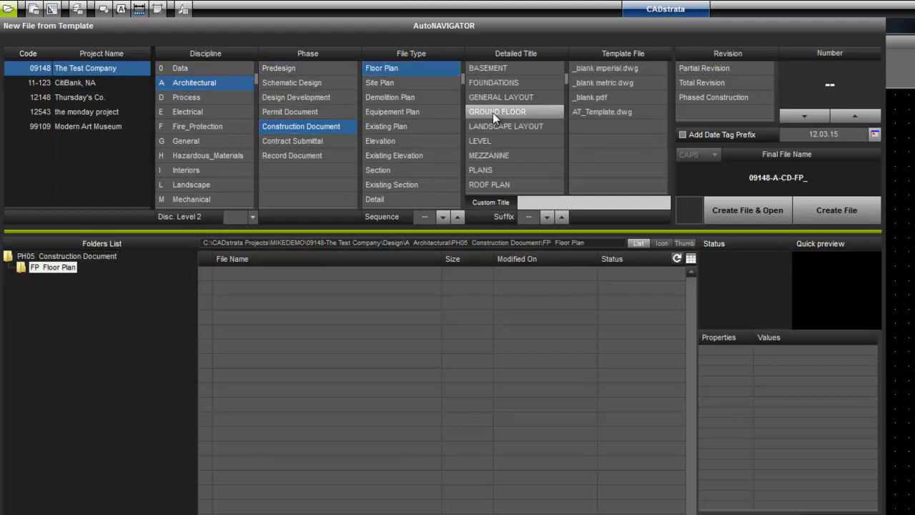
pyautogui.click(840, 210)
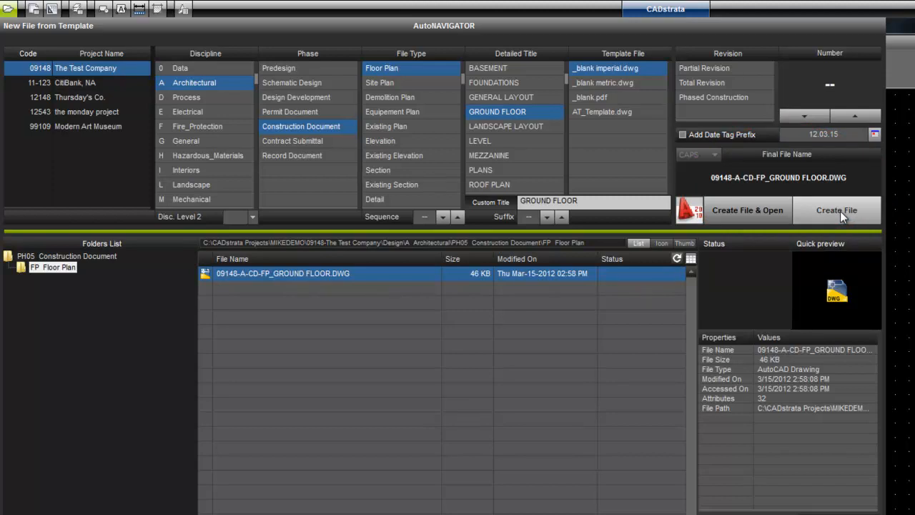
# Create an Elevation file titled ELEVATIONS for the same project and phase from the _blank imperial.dwg template
pyautogui.click(400, 140)
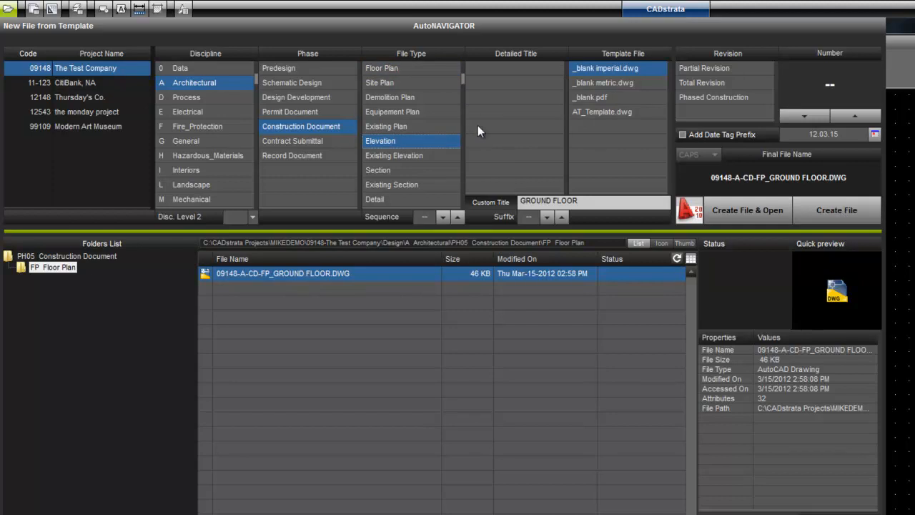
pyautogui.click(502, 85)
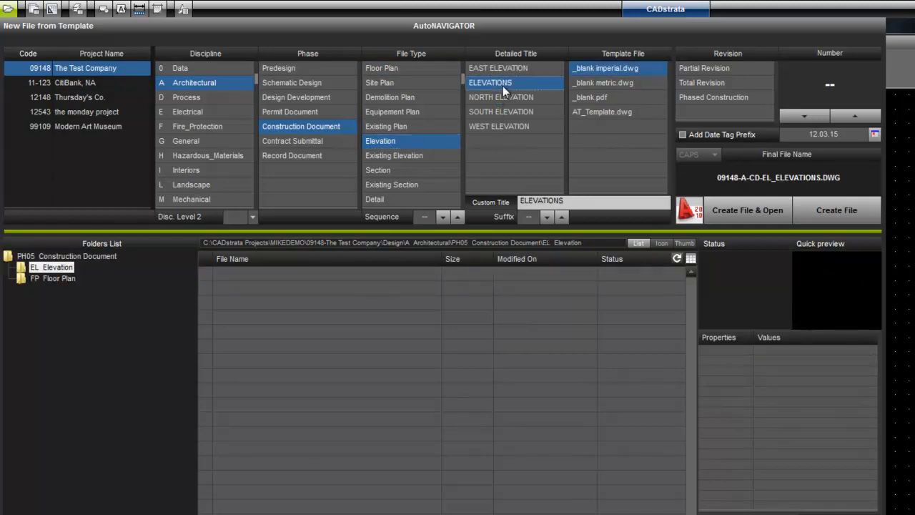
pyautogui.click(854, 214)
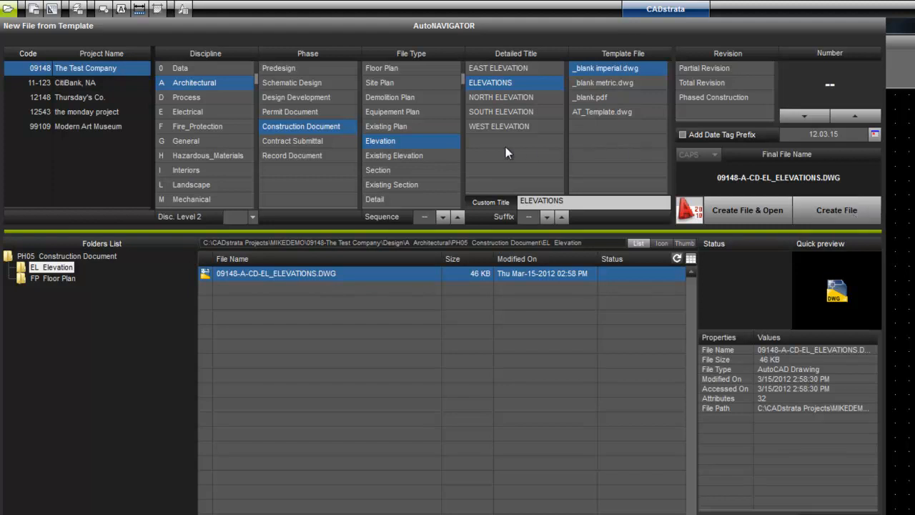
# Create a Section file titled SECTION AA for the same project and phase
pyautogui.click(428, 169)
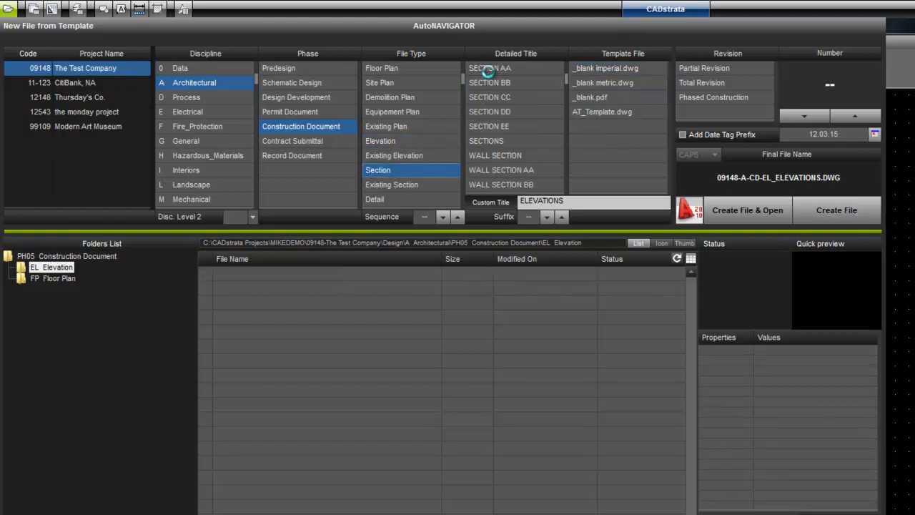
pyautogui.click(489, 69)
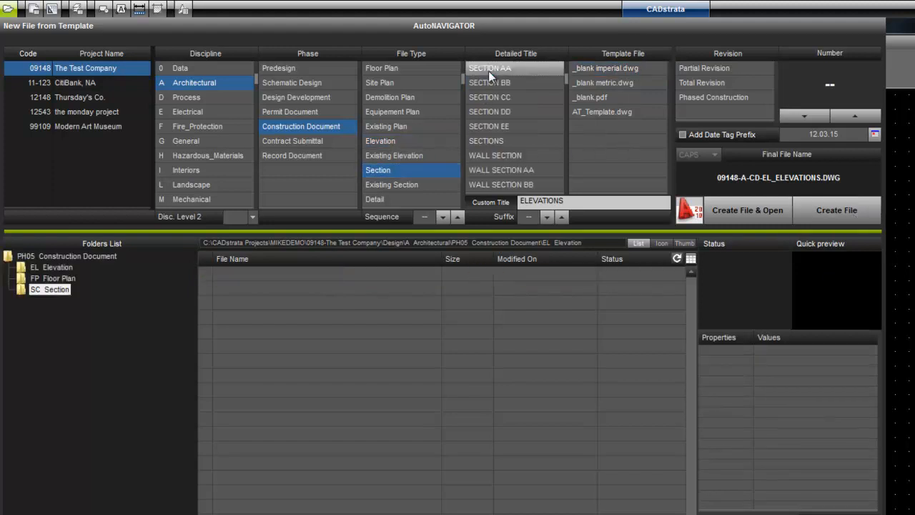
pyautogui.click(838, 218)
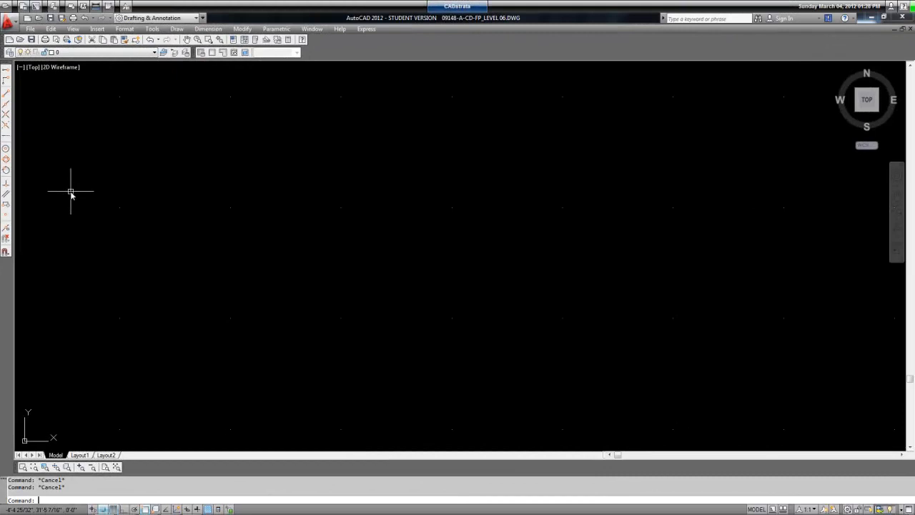
# Check the existing layers of the drawing in the Layer Properties Manager and close it
pyautogui.press('Return')
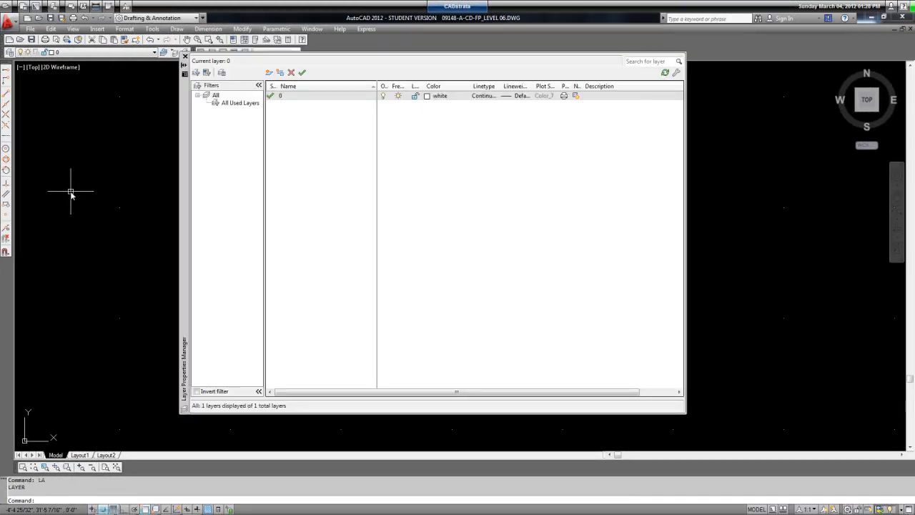
pyautogui.click(186, 56)
# Add the predefined architectural layers A-ANNO, A-ANNO-DIMS, A-ANNO-LOGO and A-ANNO-NOTE to the drawing with AutoLayers
pyautogui.click(45, 5)
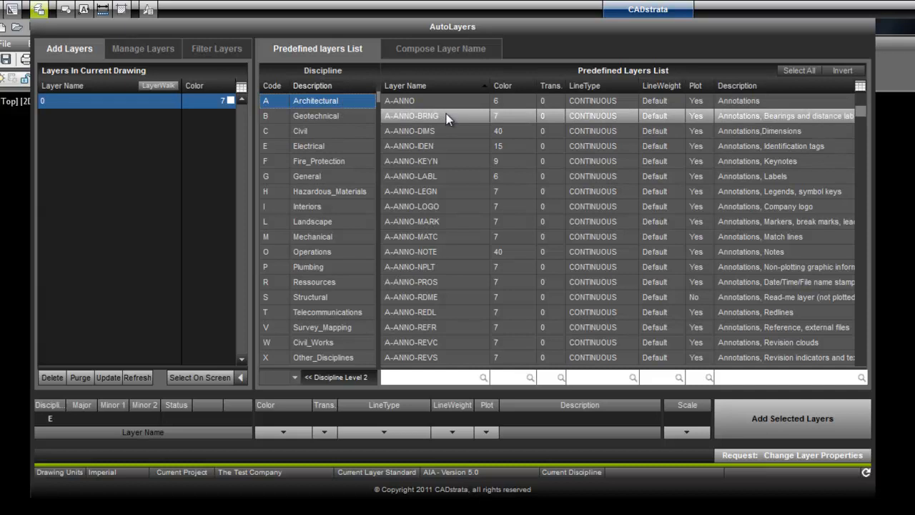
pyautogui.click(438, 102)
pyautogui.click(434, 130)
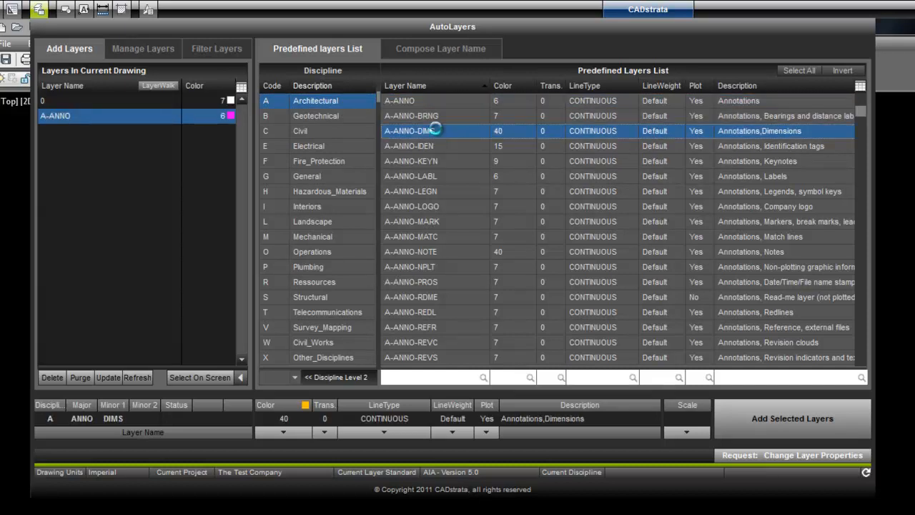
pyautogui.click(443, 207)
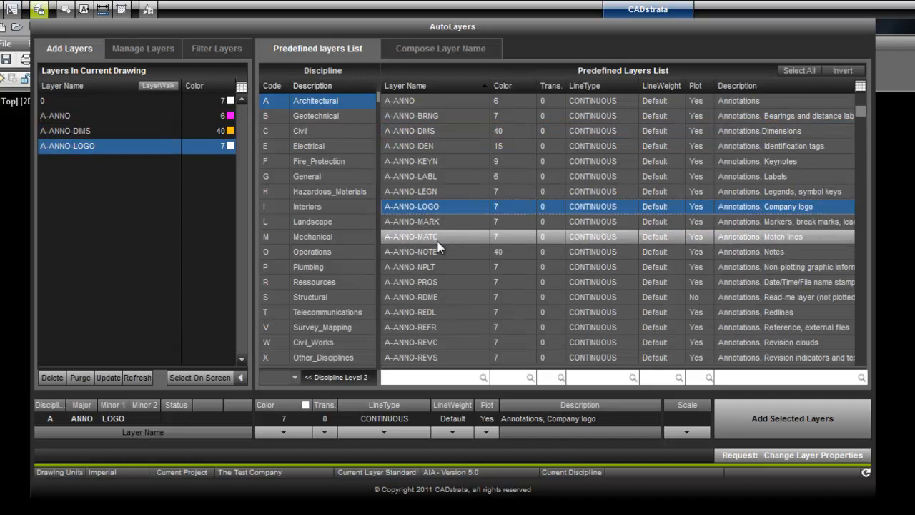
pyautogui.click(439, 252)
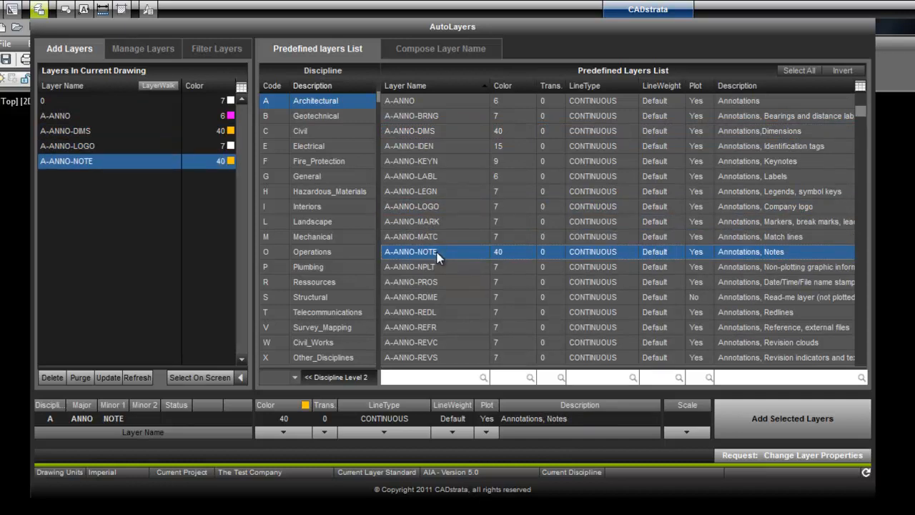
# Filter the predefined architectural layers by the name WALL and add all matching layers to the drawing
pyautogui.click(417, 377)
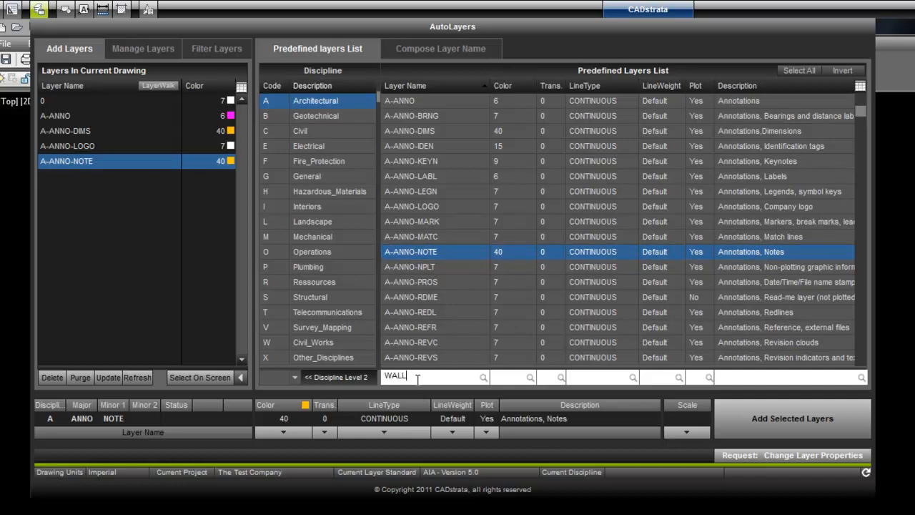
pyautogui.click(788, 69)
pyautogui.click(784, 422)
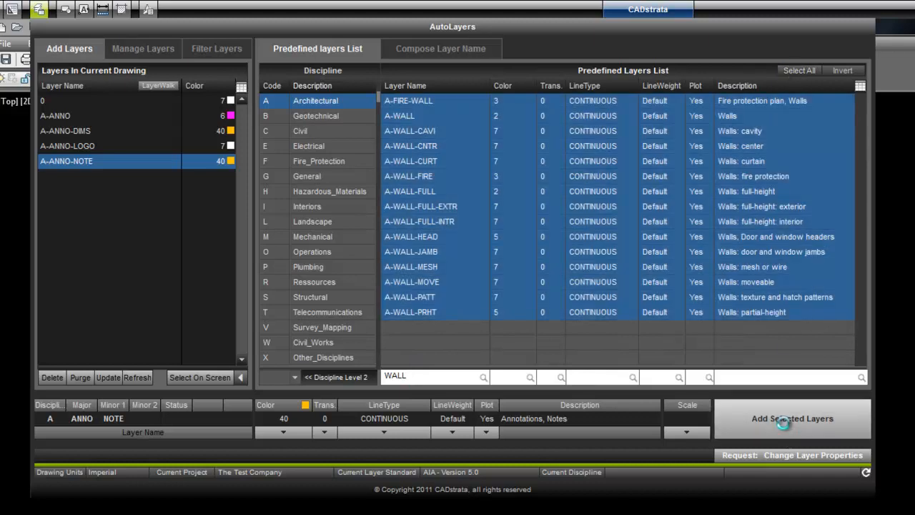
# Add the predefined Interiors layers from I-ANNO through I-ANNO-NOTE to the drawing
pyautogui.click(335, 205)
pyautogui.click(405, 100)
pyautogui.keyDown('shift'); pyautogui.click(432, 255); pyautogui.keyUp('shift')
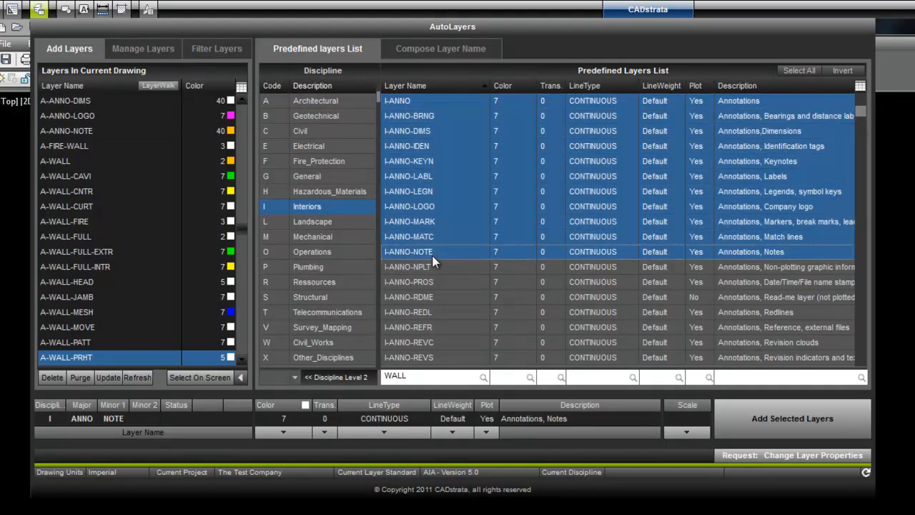
pyautogui.click(766, 422)
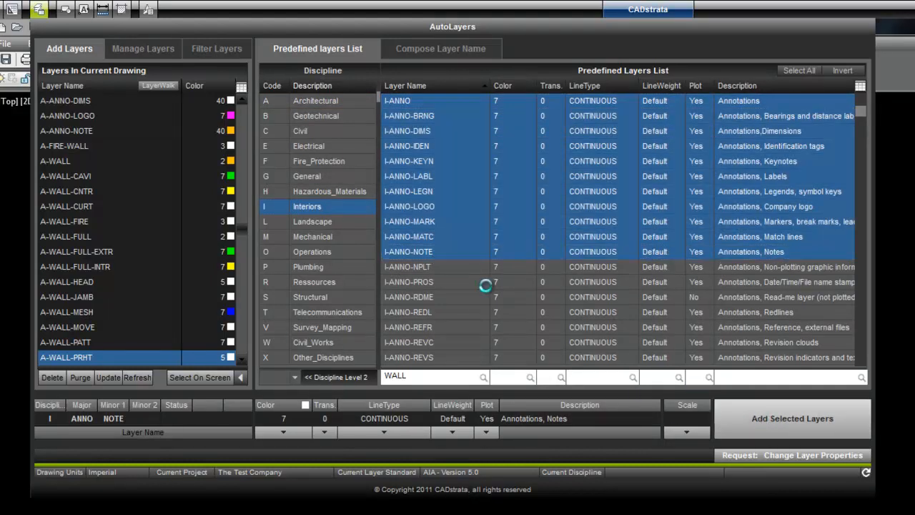
# Make A-WALL the current layer and return to the drawing area
pyautogui.scroll(1, 235, 301)
pyautogui.scroll(4, 236, 296)
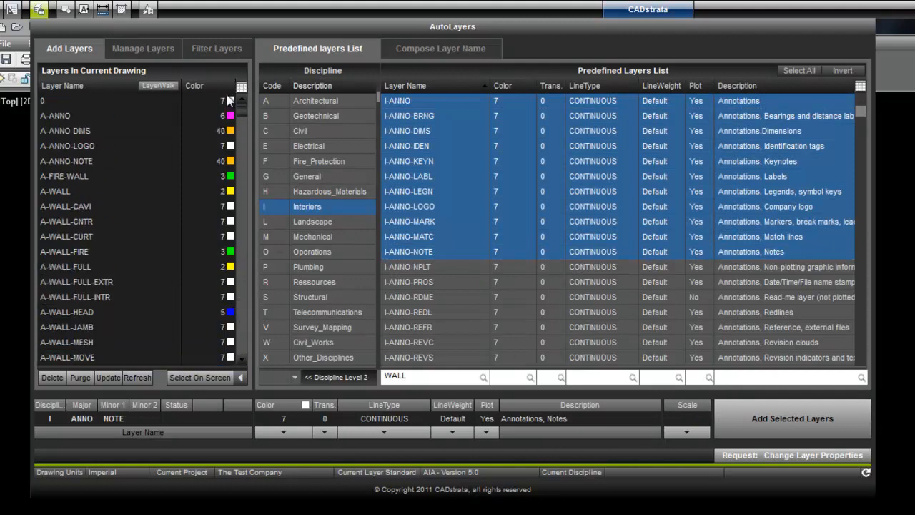
pyautogui.click(90, 192)
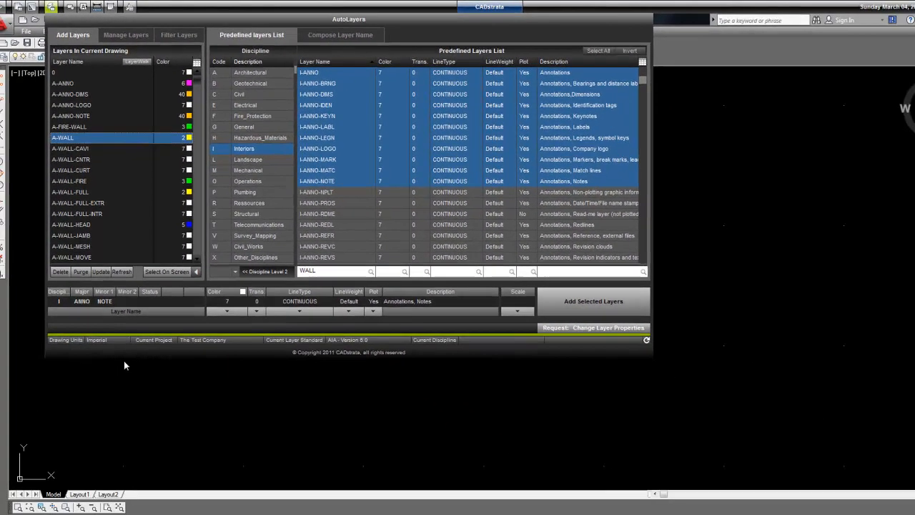
pyautogui.click(124, 367)
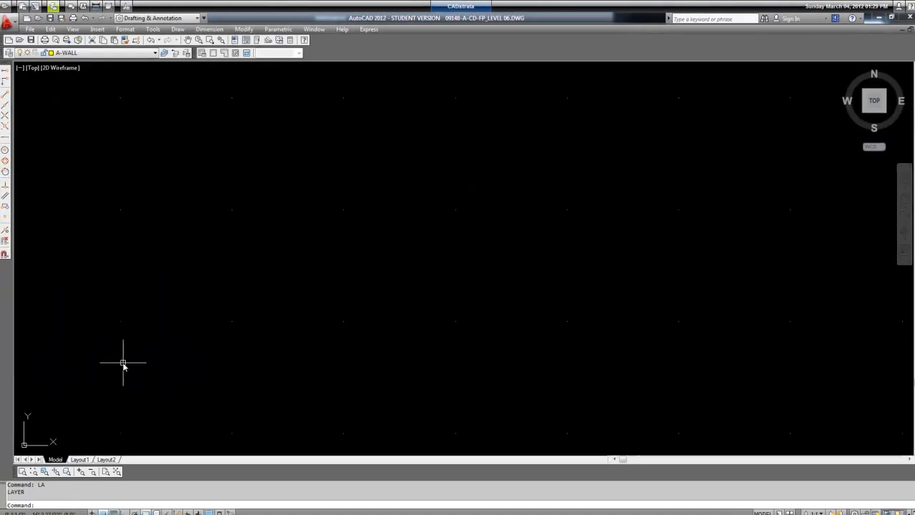
pyautogui.press('Return')
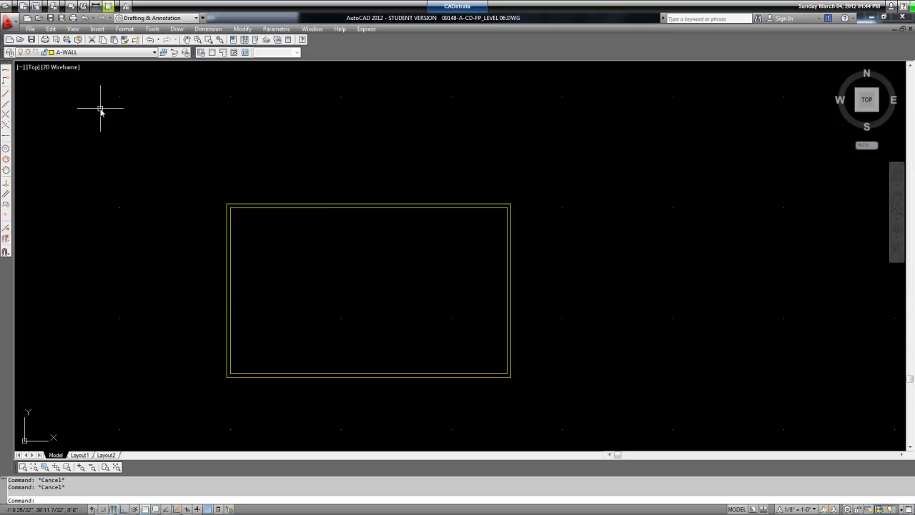
# Hatch the space between the double wall lines with the 1 Hour Fire Rated type at 1/8" = 1'-0" scale using AutoHatch
pyautogui.click(108, 6)
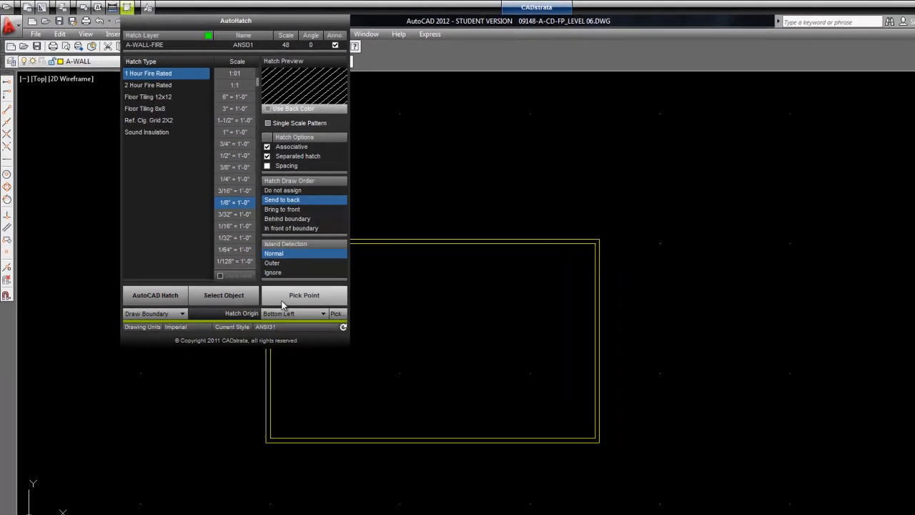
pyautogui.click(283, 303)
pyautogui.click(228, 264)
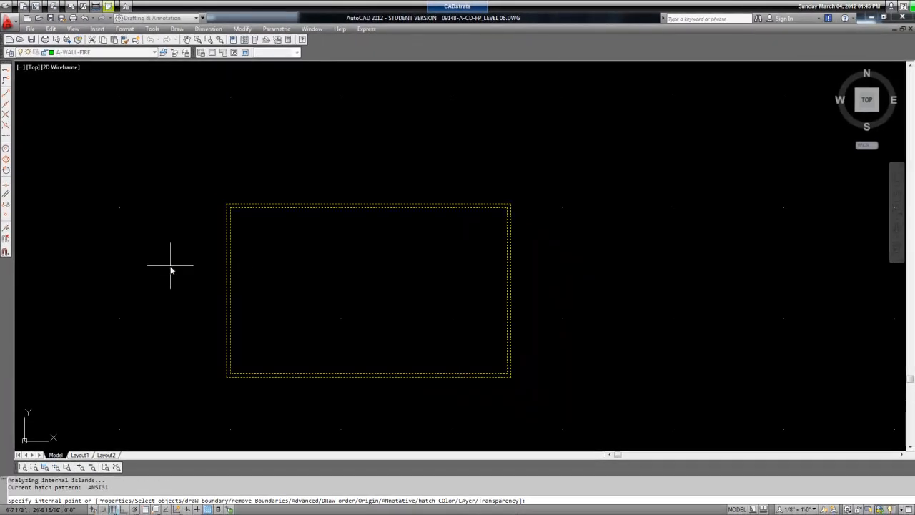
pyautogui.press('Return')
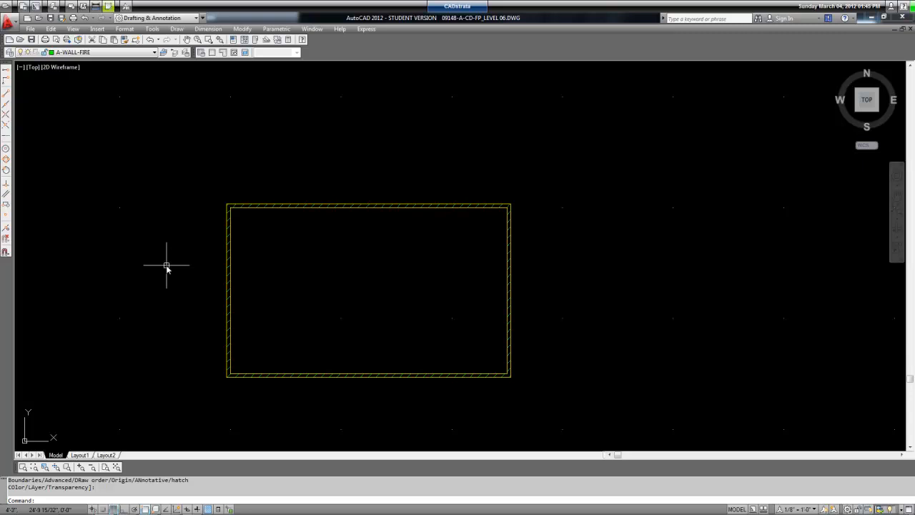
# Hatch the room interior with the Ref. Clg. Grid 2X2 type at 2'-0" double spacing
pyautogui.click(108, 7)
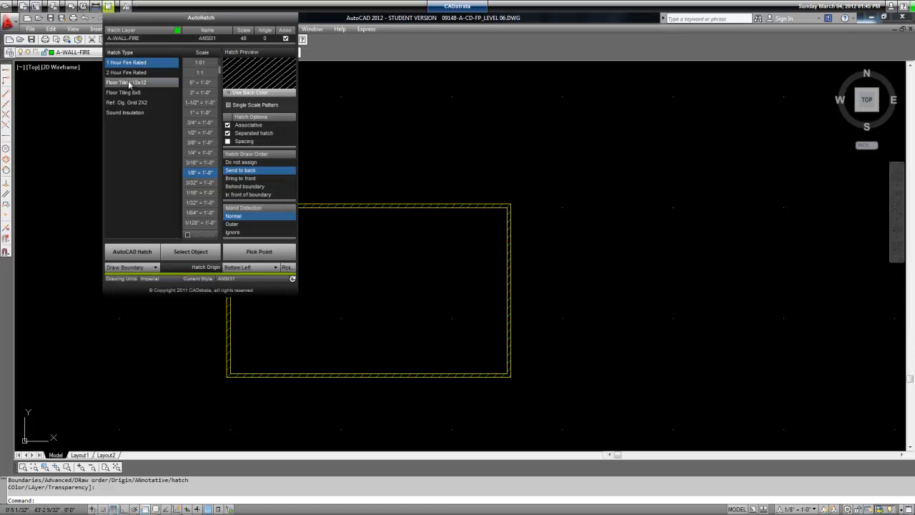
pyautogui.click(131, 105)
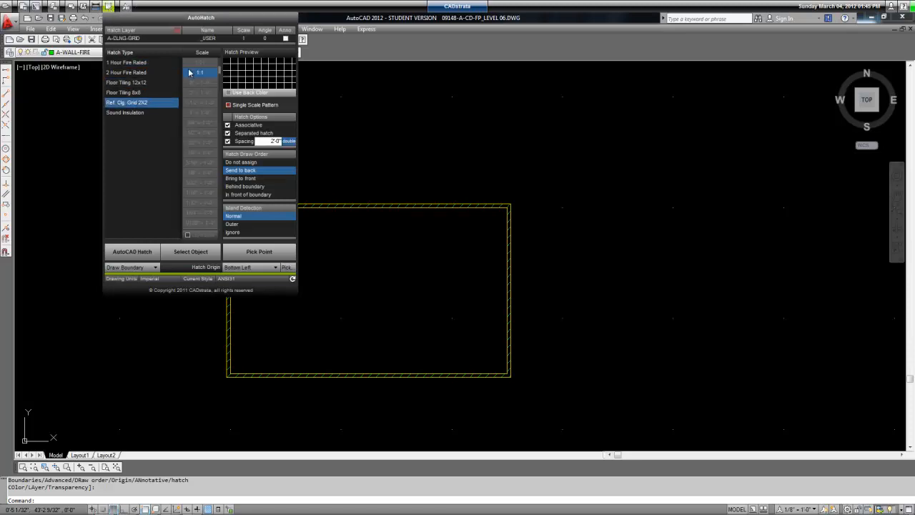
pyautogui.click(259, 251)
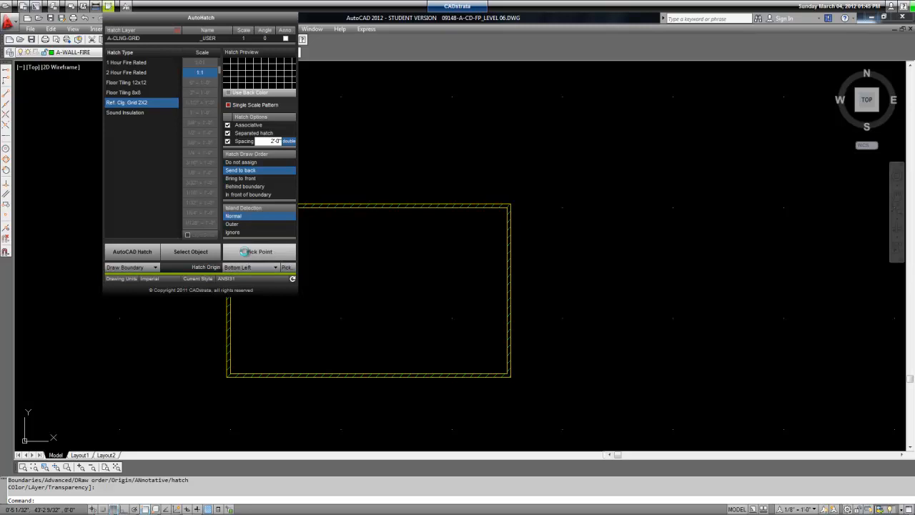
pyautogui.click(238, 371)
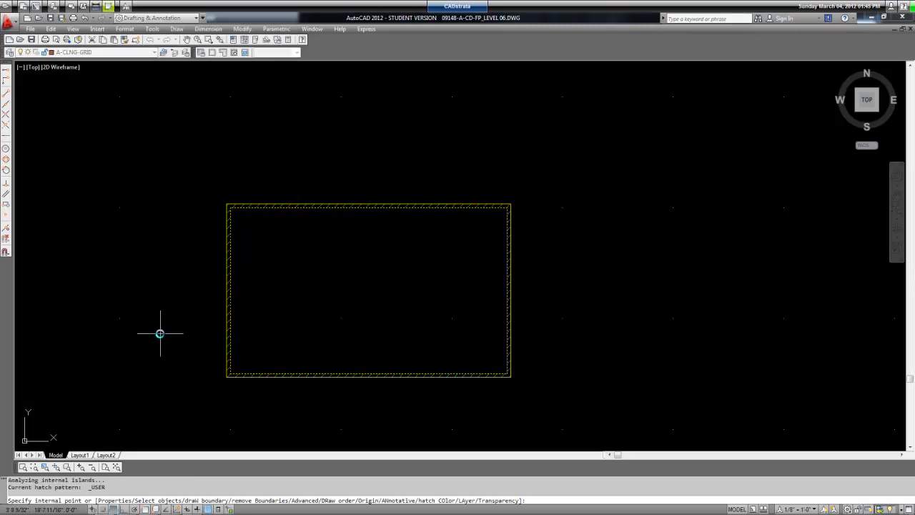
pyautogui.press('Return')
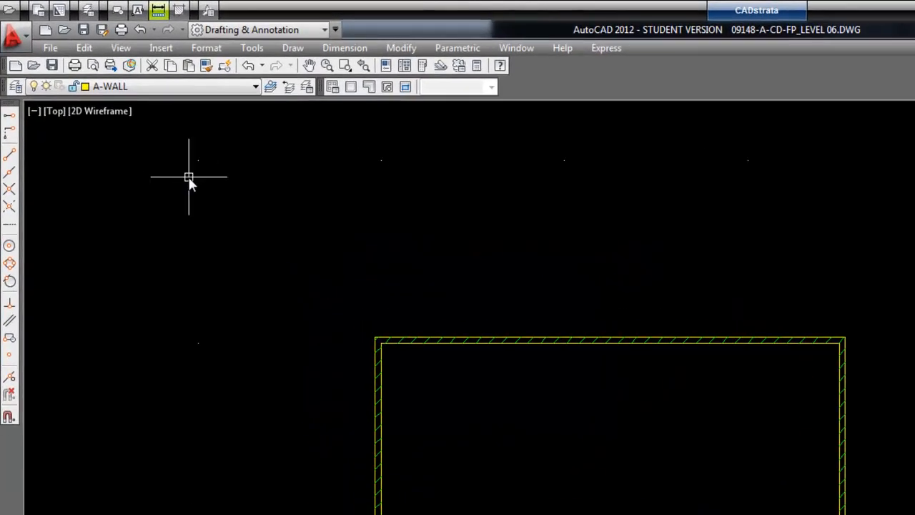
# Place a linear dimension above the upper wall using the Exterior Dims - Arrows type at 1/8" = 1'-0" scale
pyautogui.click(158, 10)
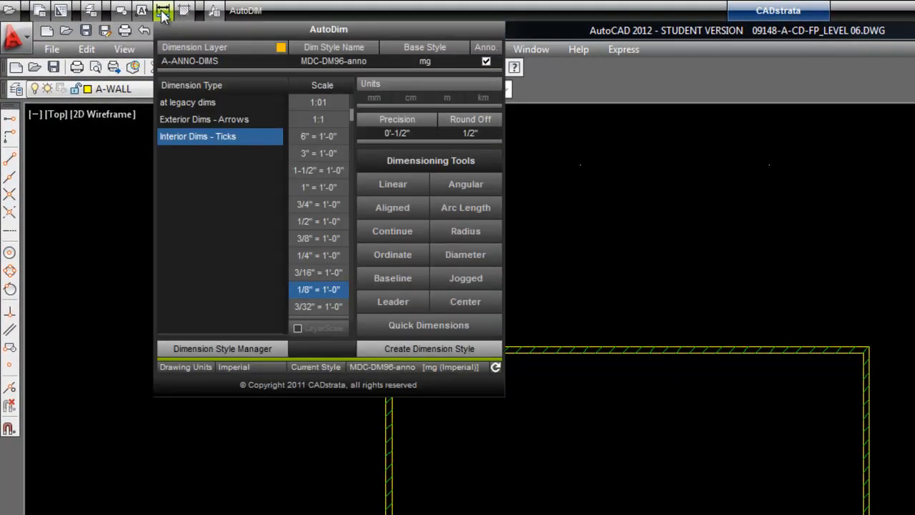
pyautogui.click(222, 122)
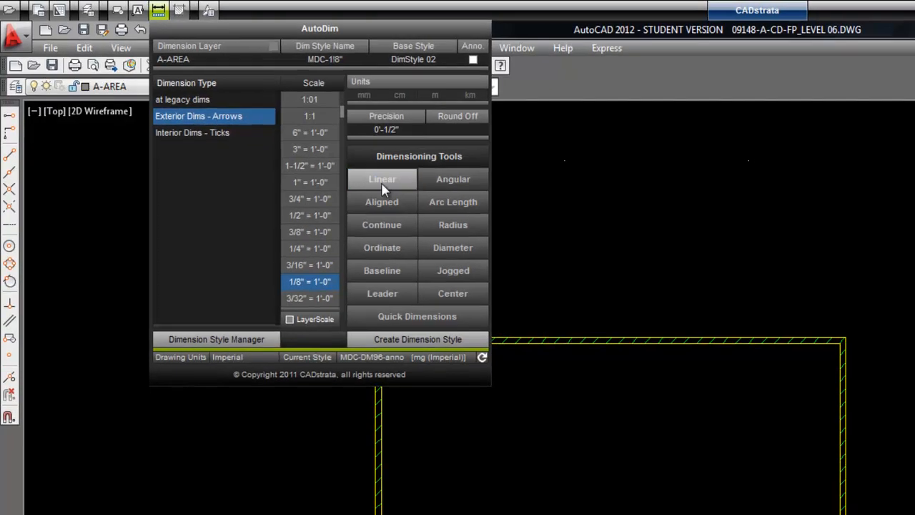
pyautogui.click(381, 182)
pyautogui.click(502, 339)
pyautogui.click(301, 169)
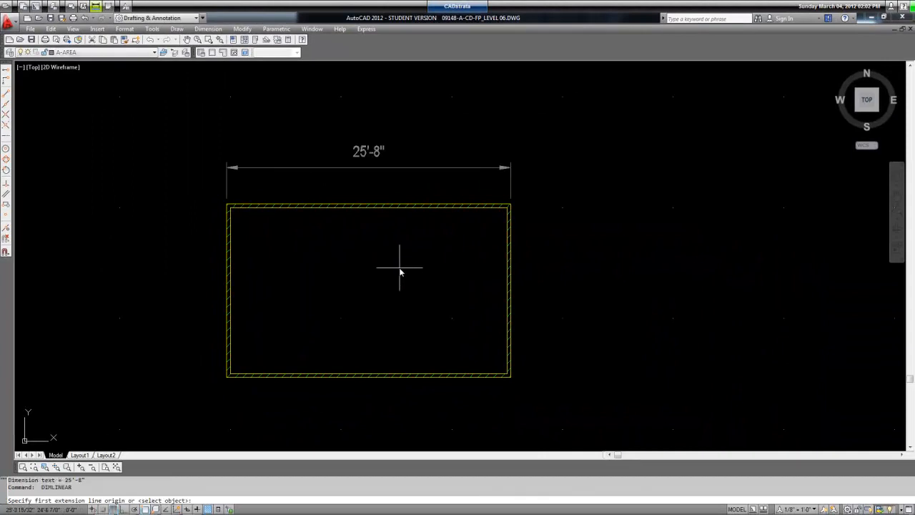
# Place a vertical linear dimension outside the room's right wall, using the same exterior arrow style
pyautogui.press('Return')
pyautogui.click(511, 302)
pyautogui.click(562, 309)
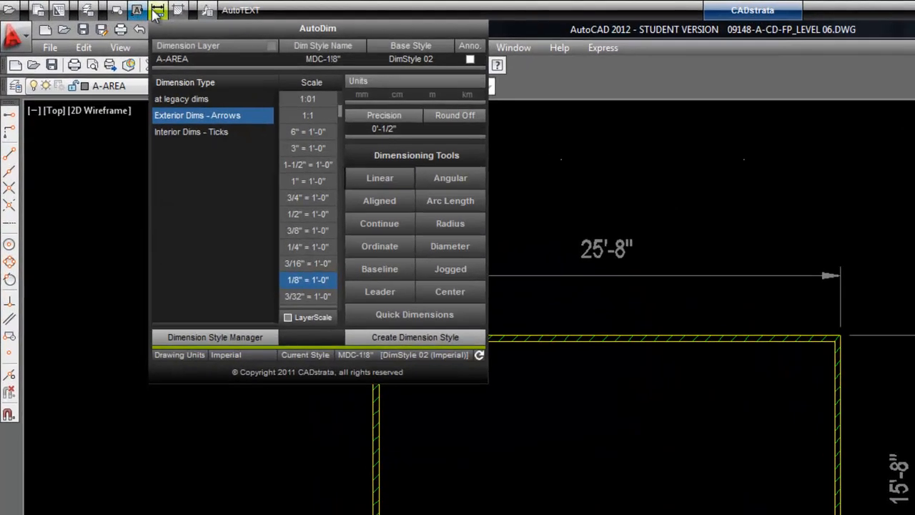
# Dimension the room's interior width and height with the Interior Dims - Ticks type at 1/4" = 1'-0" scale
pyautogui.click(106, 8)
pyautogui.click(163, 10)
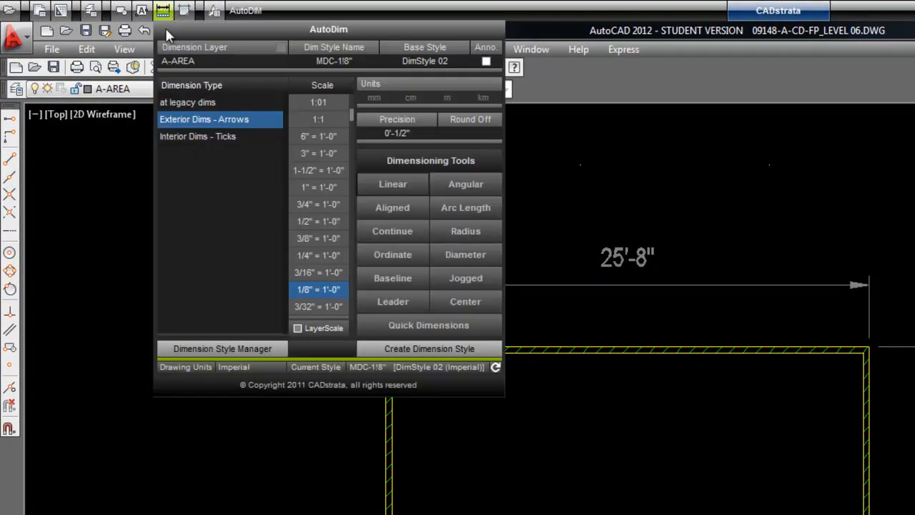
pyautogui.click(198, 136)
pyautogui.click(308, 257)
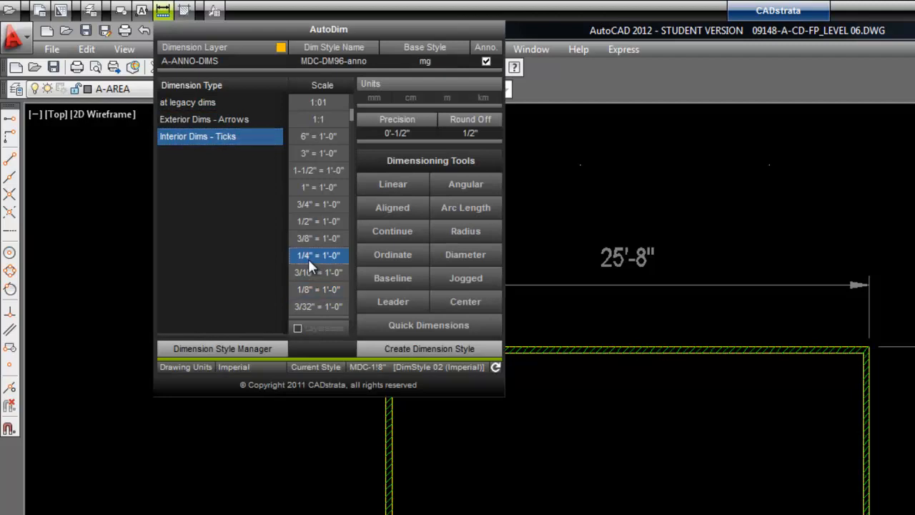
pyautogui.click(393, 185)
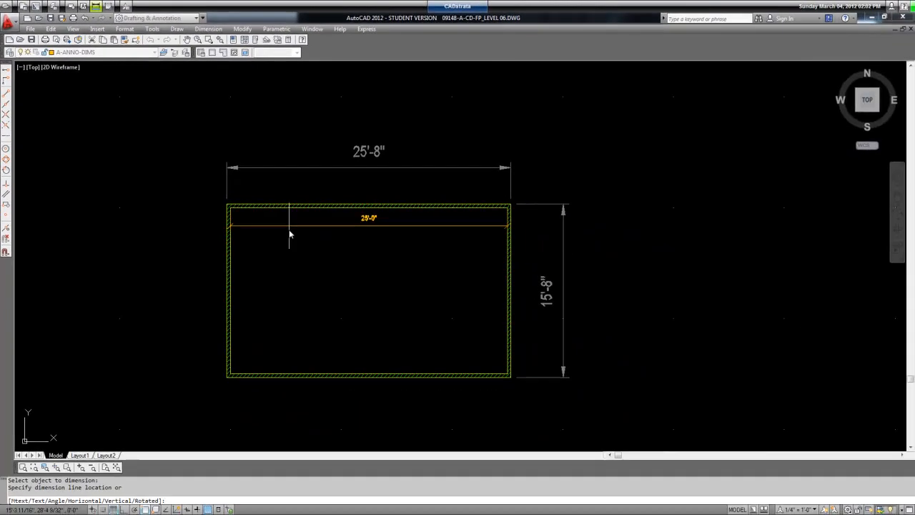
pyautogui.click(286, 252)
pyautogui.click(231, 302)
pyautogui.click(283, 309)
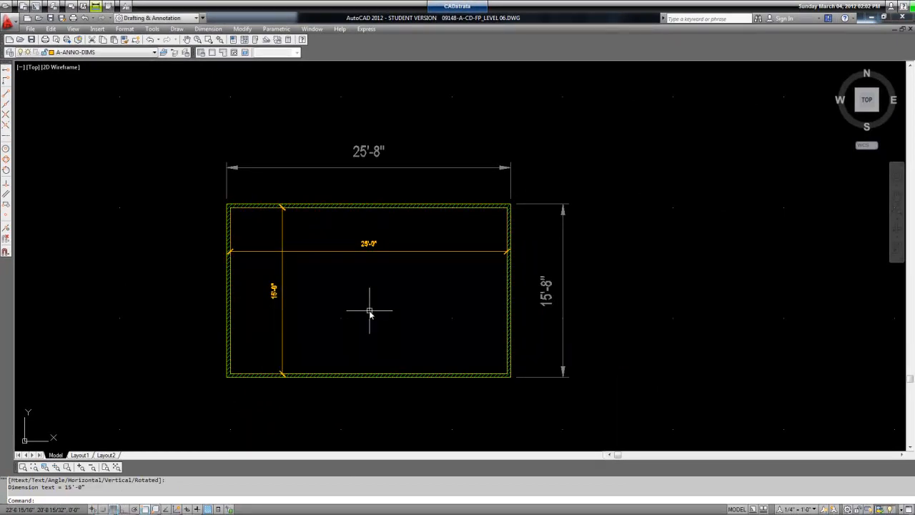
# Cycle the interior dimensions' annotation scale through 3/32", 1/8" and 1/4" = 1'-0", ending at 1/8" = 1'-0"
pyautogui.click(96, 6)
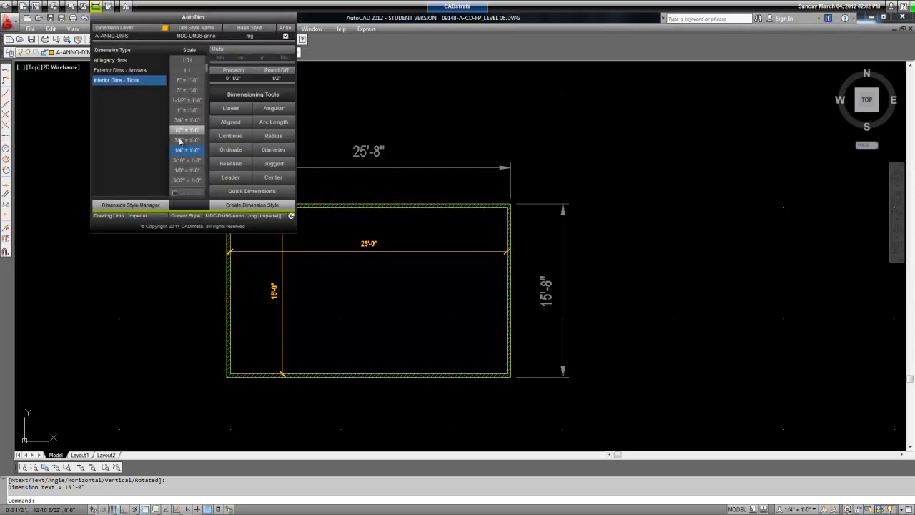
pyautogui.click(180, 180)
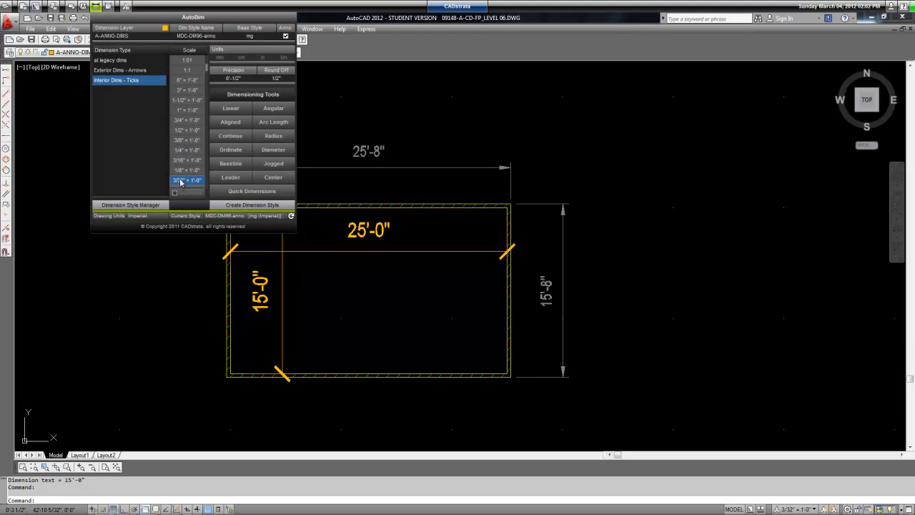
pyautogui.click(180, 170)
pyautogui.click(181, 151)
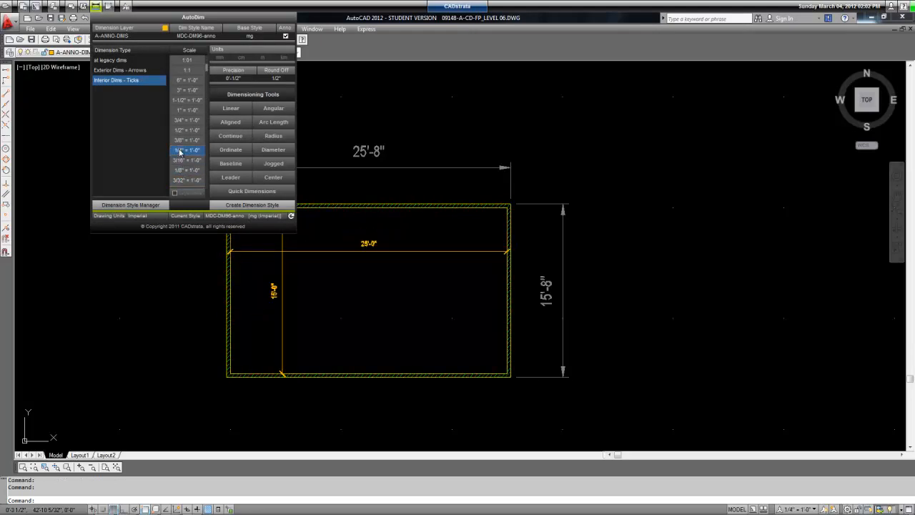
pyautogui.click(180, 170)
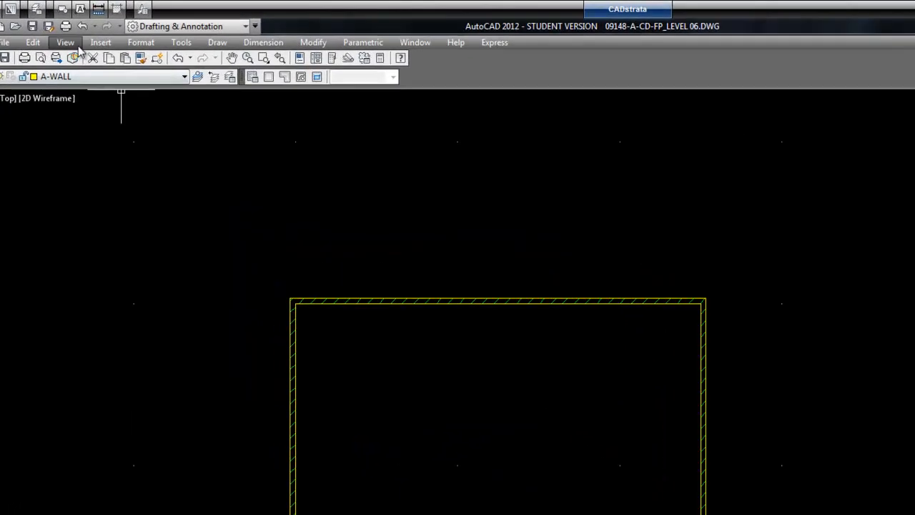
# Insert the predefined Notes paragraph as Mtext to the right of the room with AutoText at 1/8" = 1'-0" scale
pyautogui.click(78, 11)
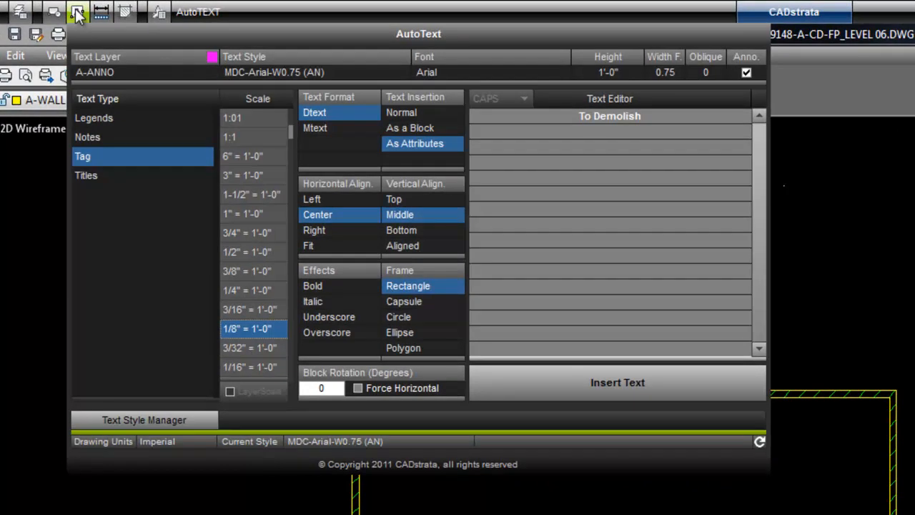
pyautogui.click(104, 137)
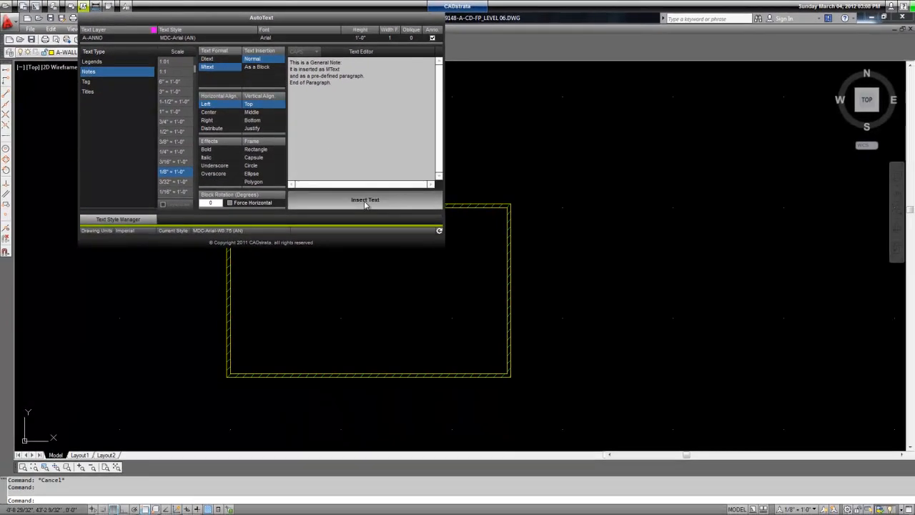
pyautogui.click(365, 201)
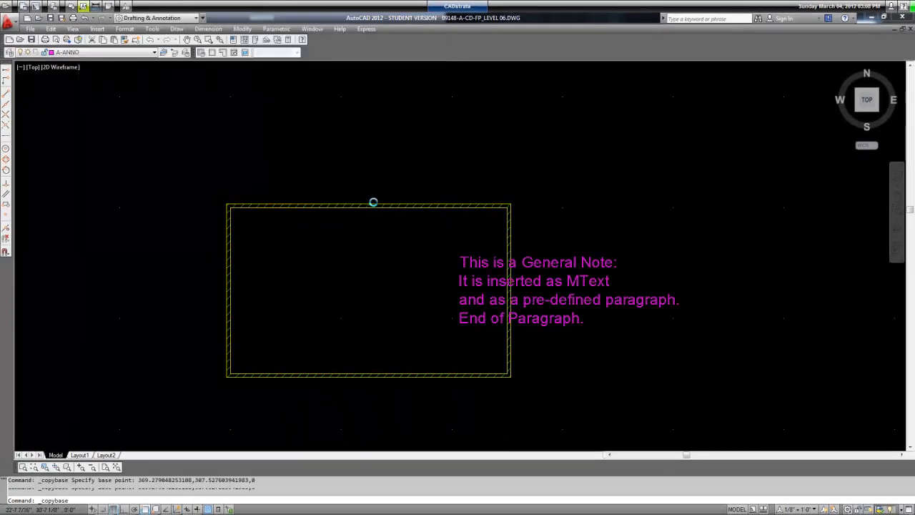
pyautogui.click(527, 262)
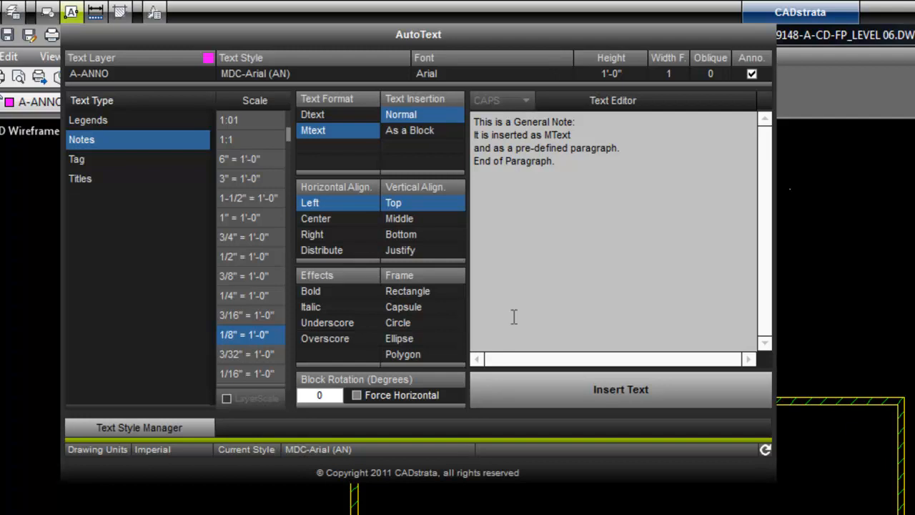
# Change the predefined Legends text to 2-1/4" Metal studs at 16" o.c. and insert it below the general note
pyautogui.click(77, 122)
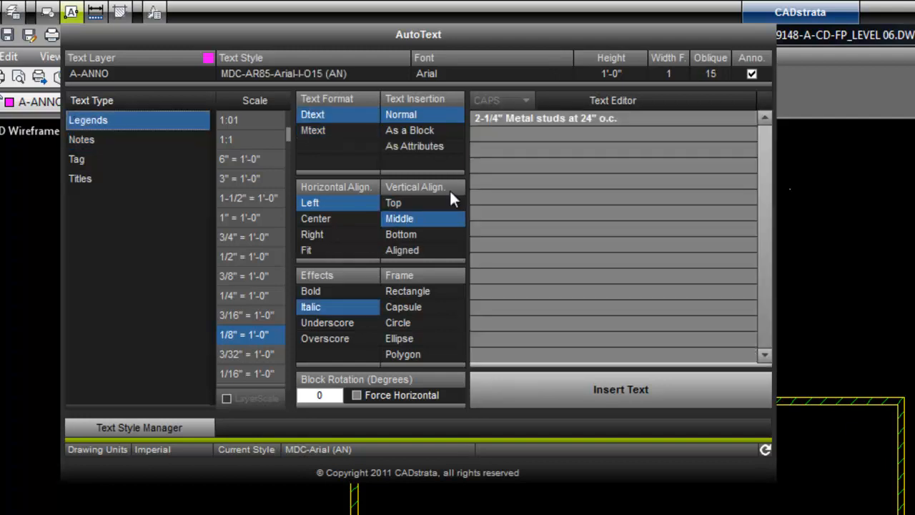
pyautogui.click(579, 122)
pyautogui.write('16')
pyautogui.click(537, 397)
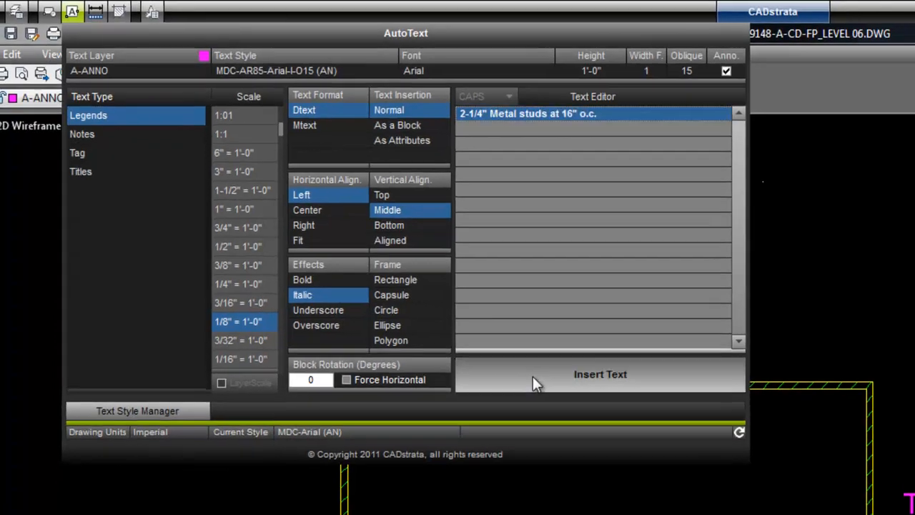
pyautogui.click(535, 401)
pyautogui.press('Escape')
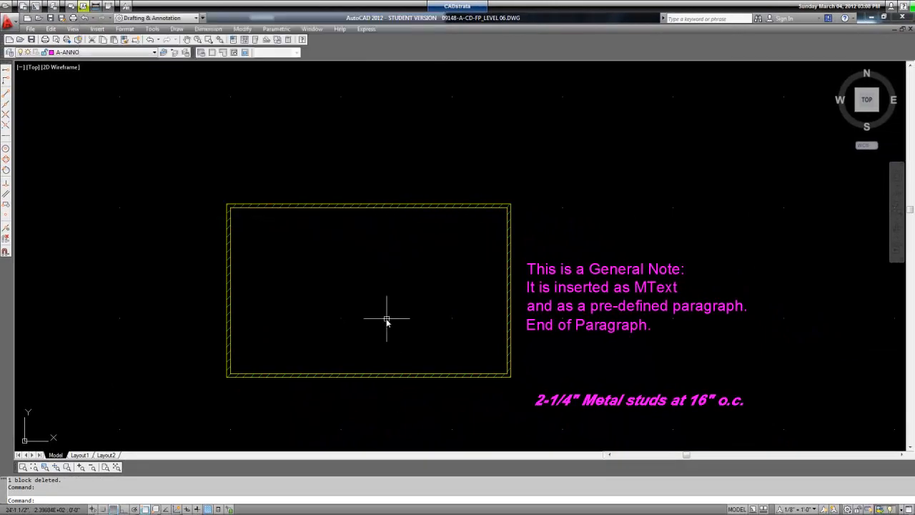
# Insert an ellipse-framed To Demolish tag as attributes in the room's upper right corner with AutoText
pyautogui.moveTo(413, 319); pyautogui.dragTo(504, 320, button='middle')
pyautogui.moveTo(723, 459); pyautogui.dragTo(764, 462, button='middle')
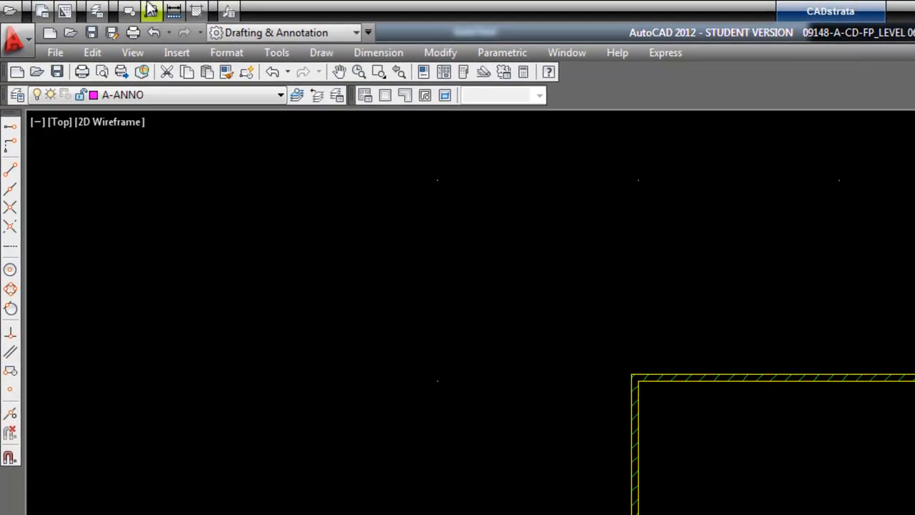
pyautogui.click(151, 10)
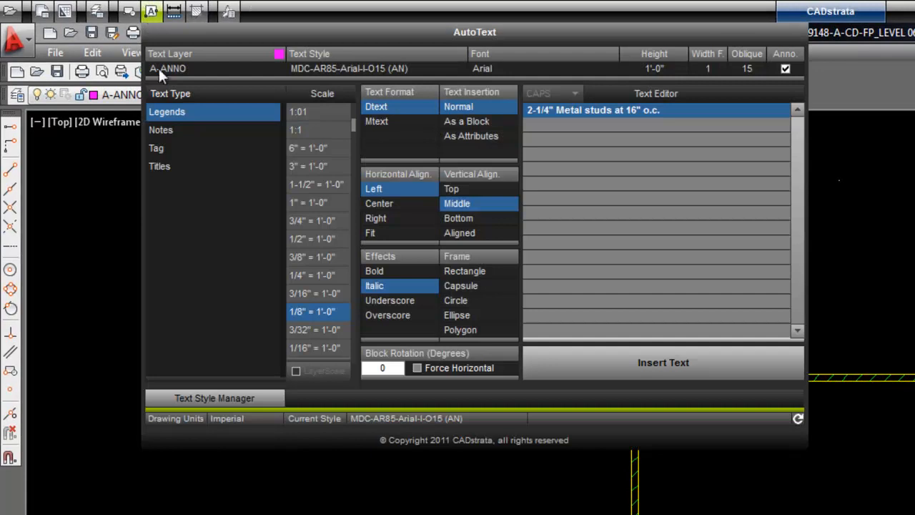
pyautogui.click(166, 151)
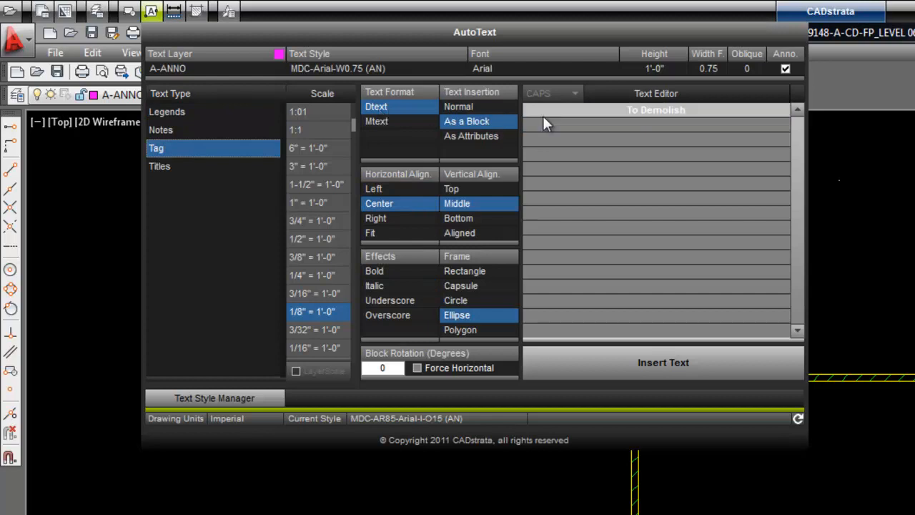
pyautogui.click(477, 137)
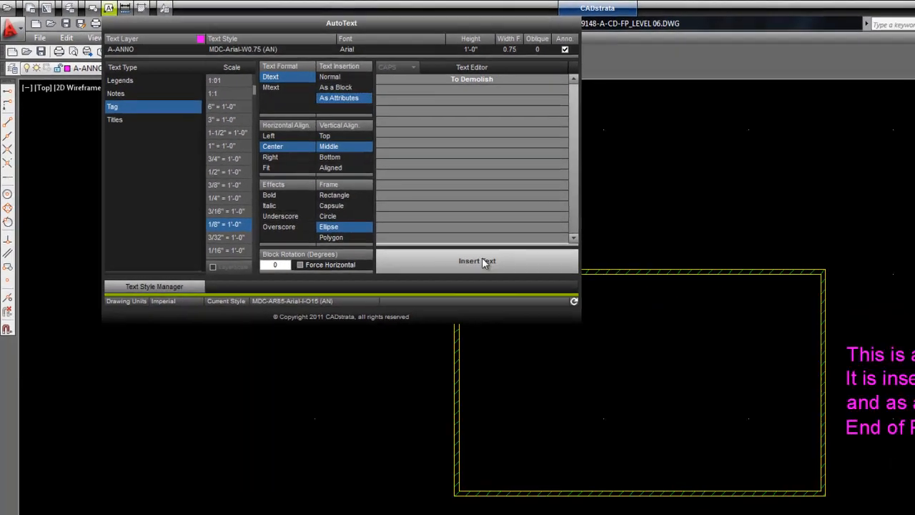
pyautogui.click(661, 361)
pyautogui.click(574, 248)
pyautogui.press('Return')
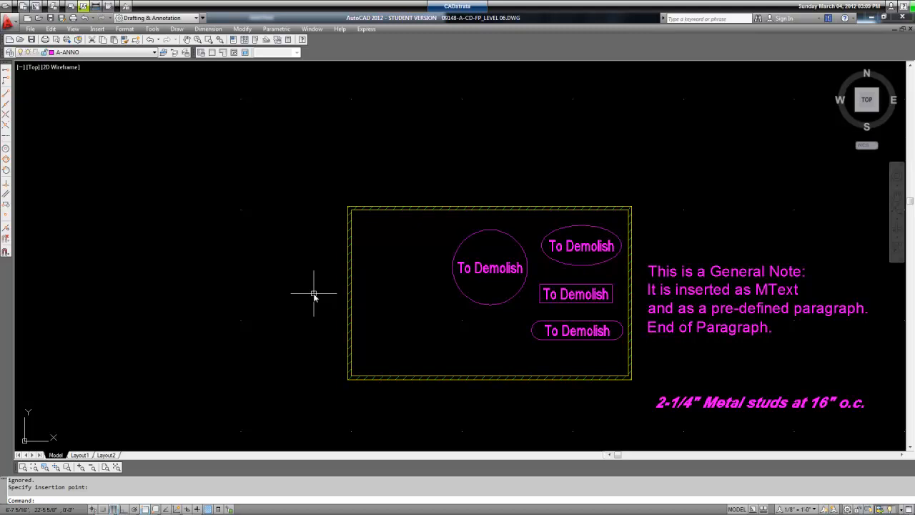
# Try the annotation text at 3/32", 3/16" and 1/4" = 1'-0" scales, returning it to 1/8" = 1'-0"
pyautogui.click(83, 6)
pyautogui.click(170, 182)
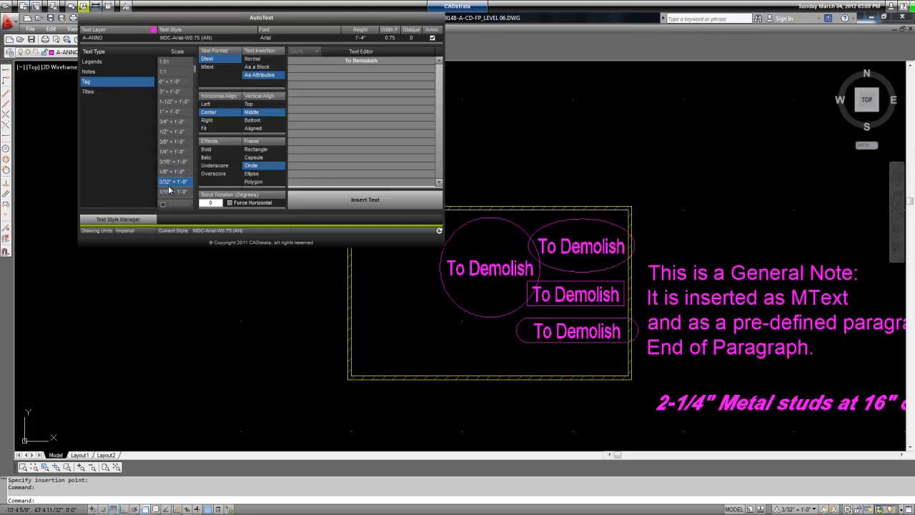
pyautogui.click(170, 162)
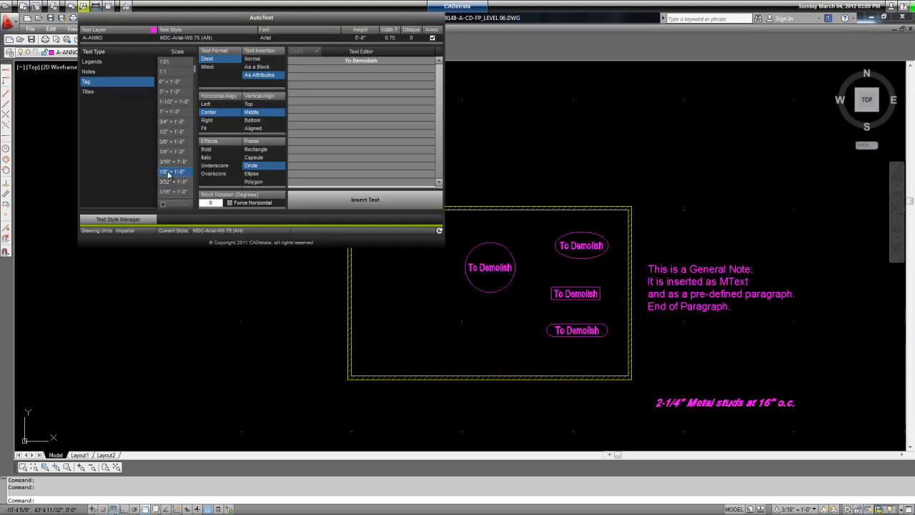
pyautogui.press('Up')
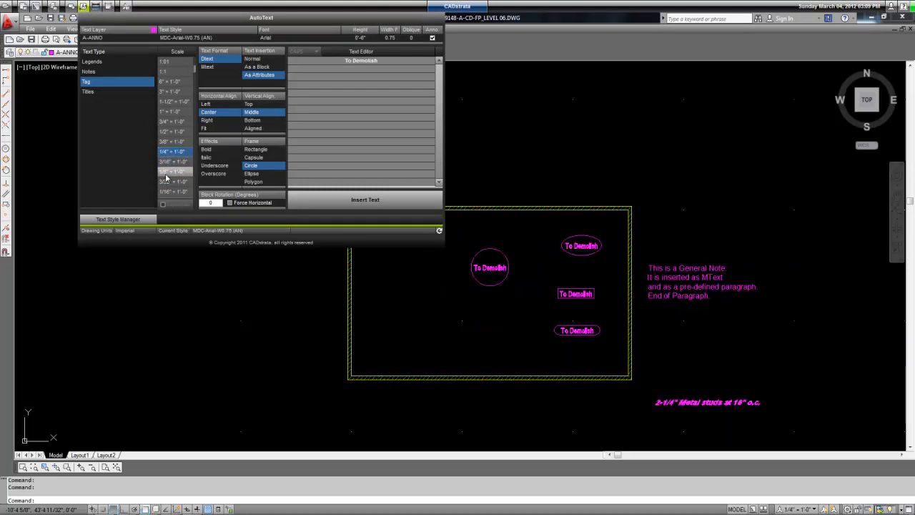
pyautogui.click(166, 172)
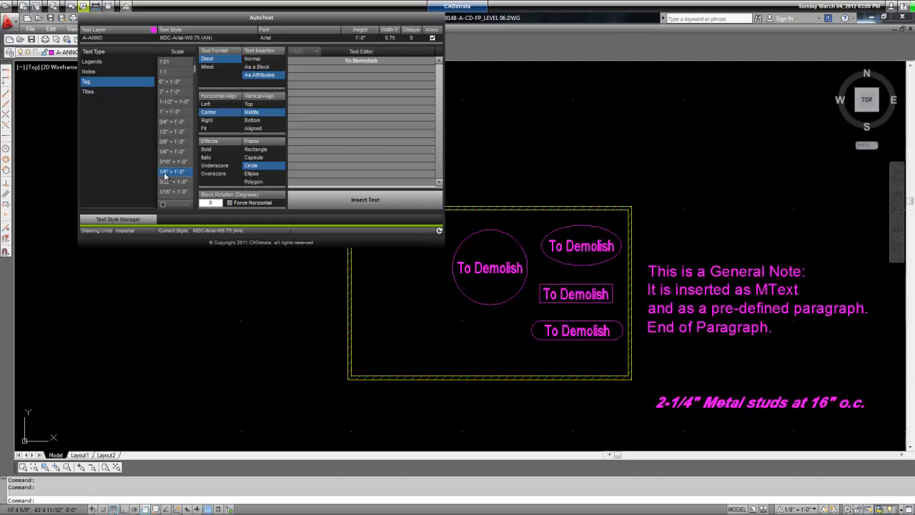
pyautogui.click(165, 266)
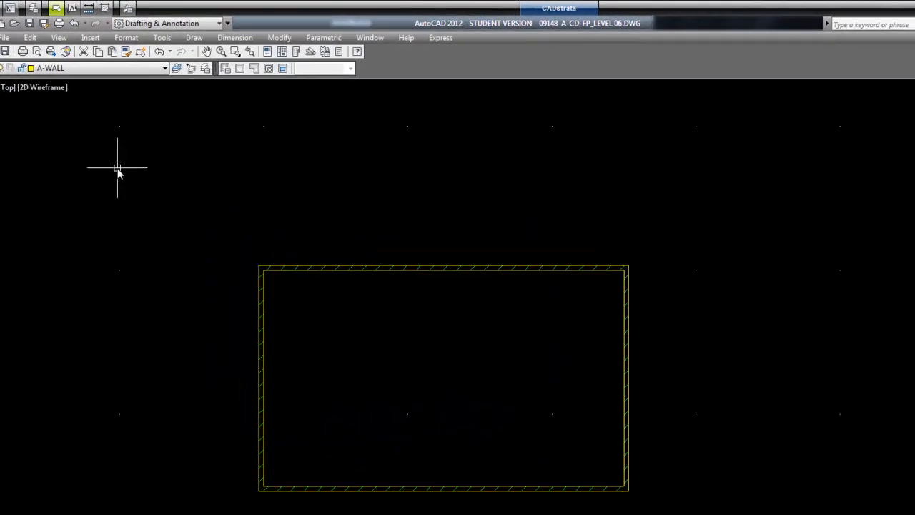
# Insert the door.dwg model block at 0 degrees rotation in the lower wall near the left corner
pyautogui.click(44, 10)
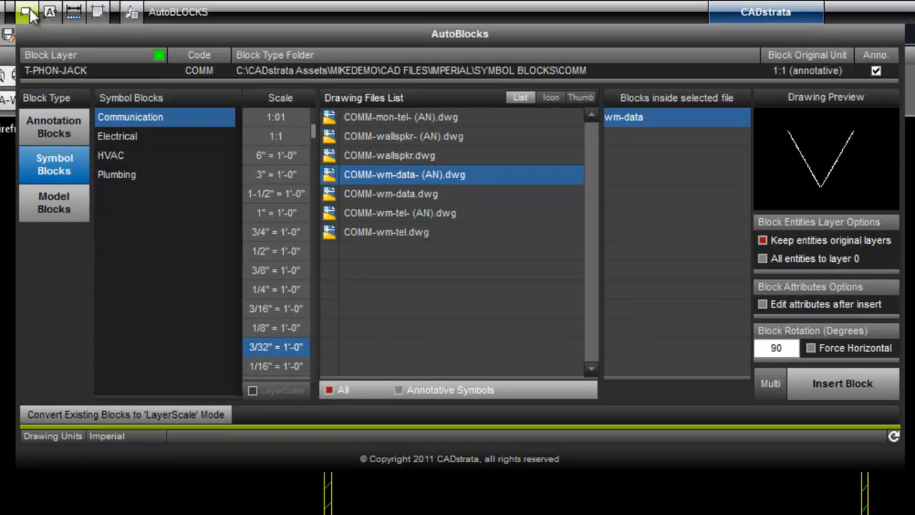
pyautogui.click(32, 211)
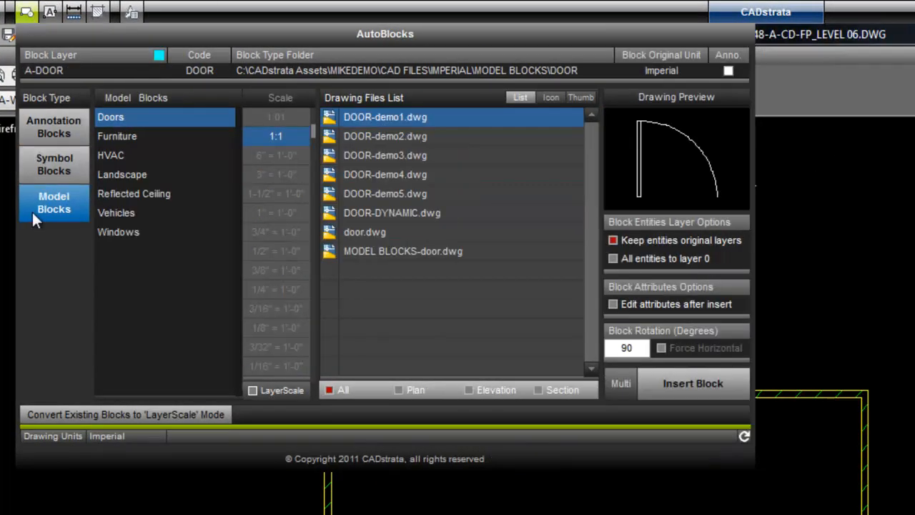
pyautogui.click(374, 232)
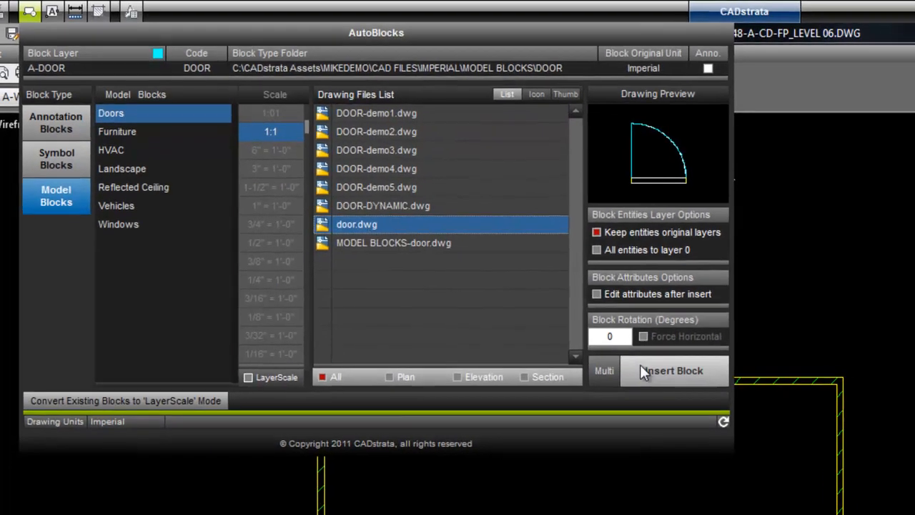
pyautogui.click(654, 383)
pyautogui.click(243, 374)
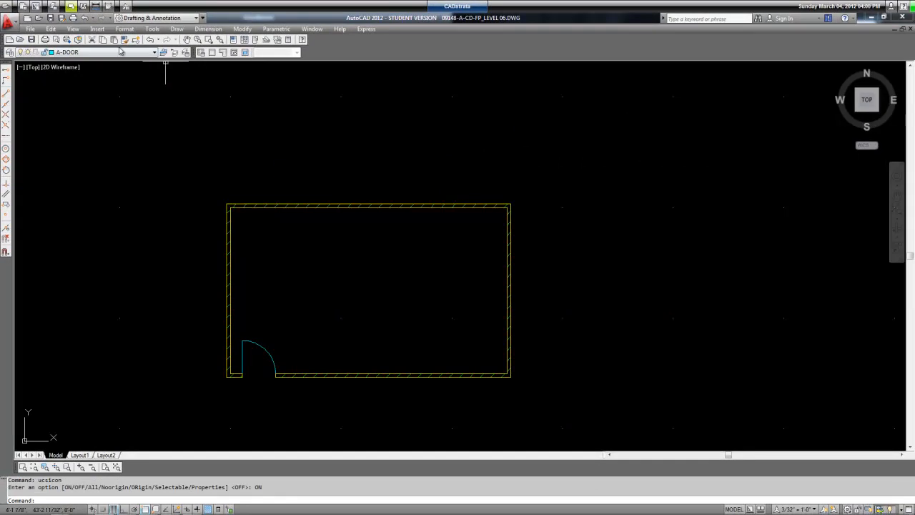
# Insert the FURN-demo3.dwg furniture block at 45 degrees rotation in the room's upper left corner
pyautogui.click(71, 6)
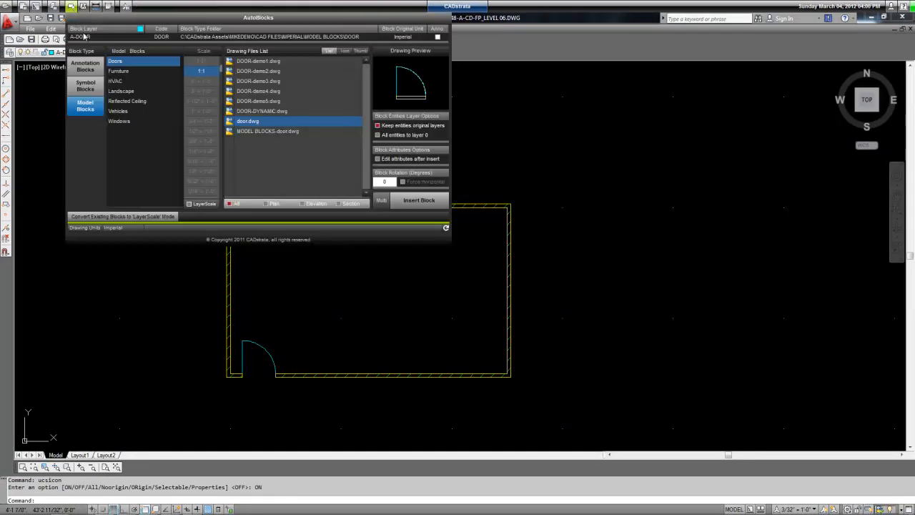
pyautogui.click(127, 73)
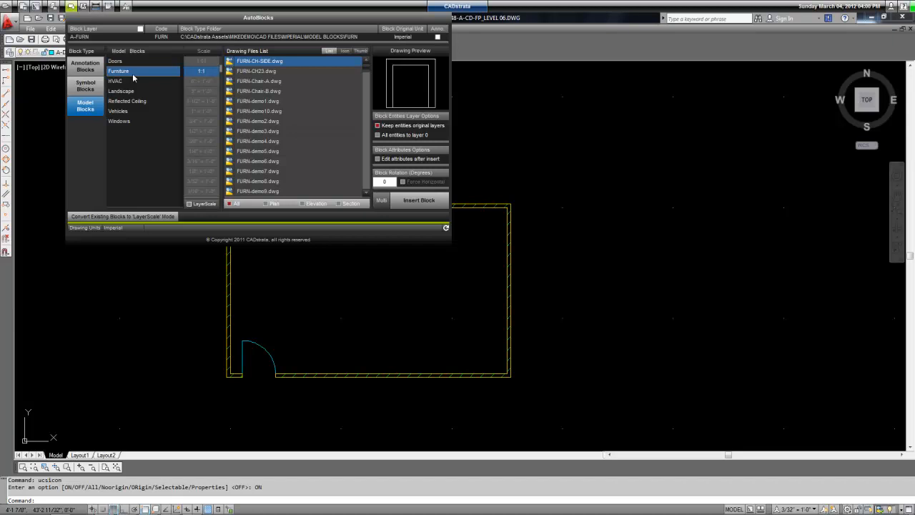
pyautogui.click(252, 131)
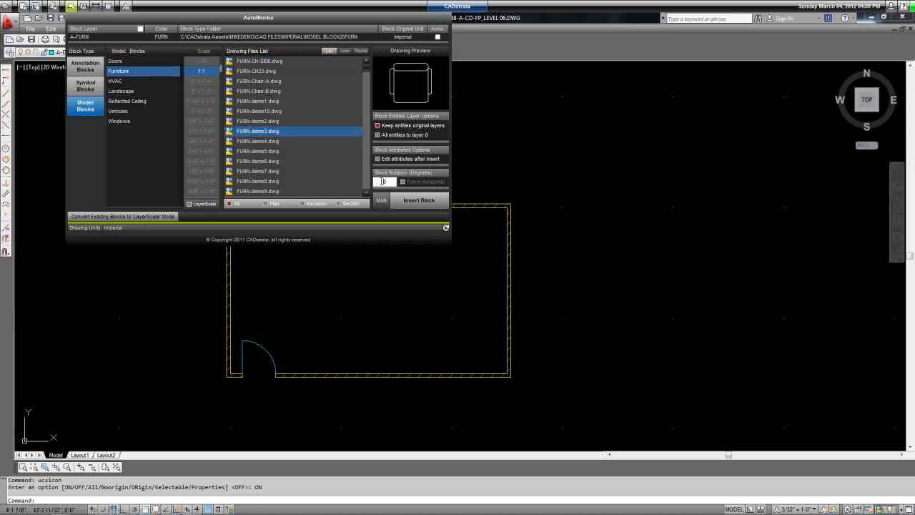
pyautogui.click(419, 199)
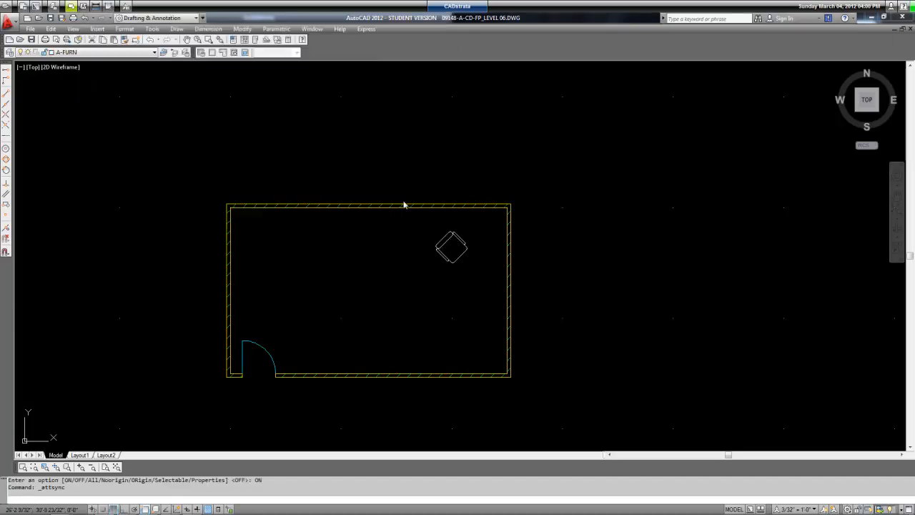
pyautogui.click(271, 254)
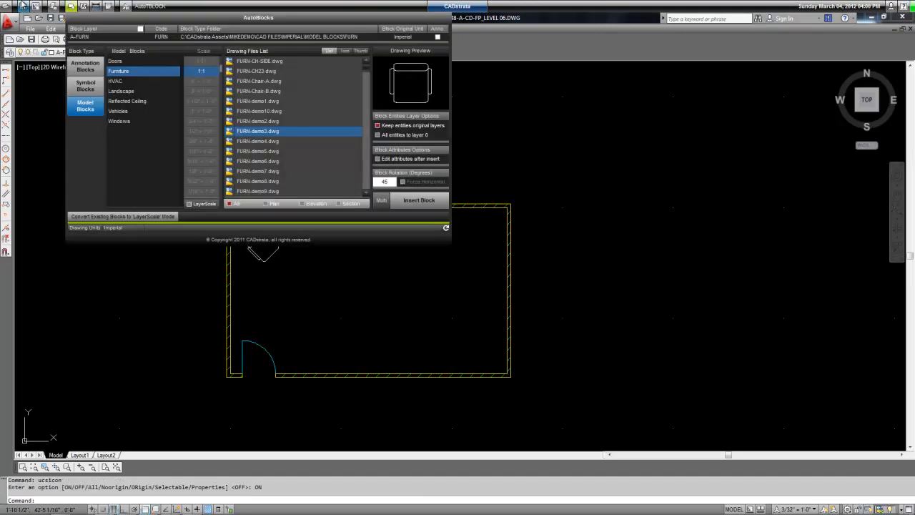
# Insert the ELEC-duplex- (AN).dwg electrical symbol at 0 degrees rotation along the middle of the room's lower wall
pyautogui.click(83, 90)
pyautogui.click(135, 71)
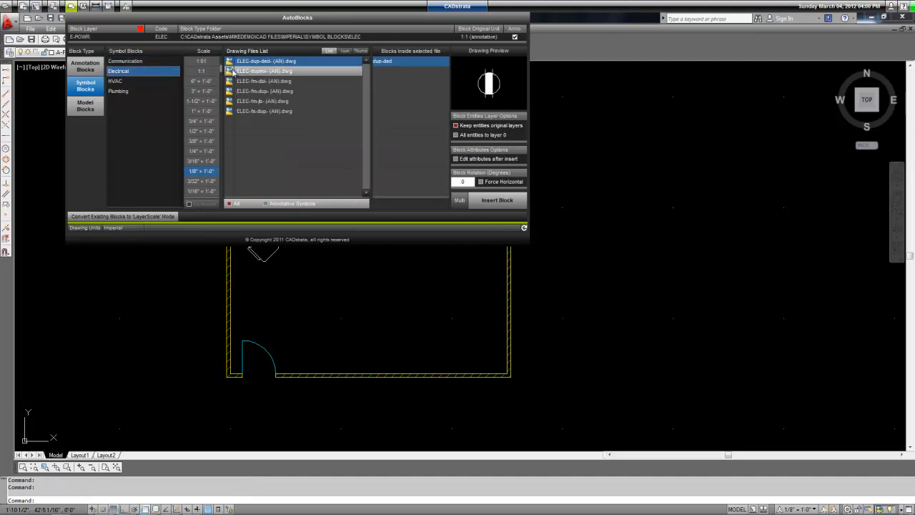
pyautogui.click(272, 71)
pyautogui.click(495, 201)
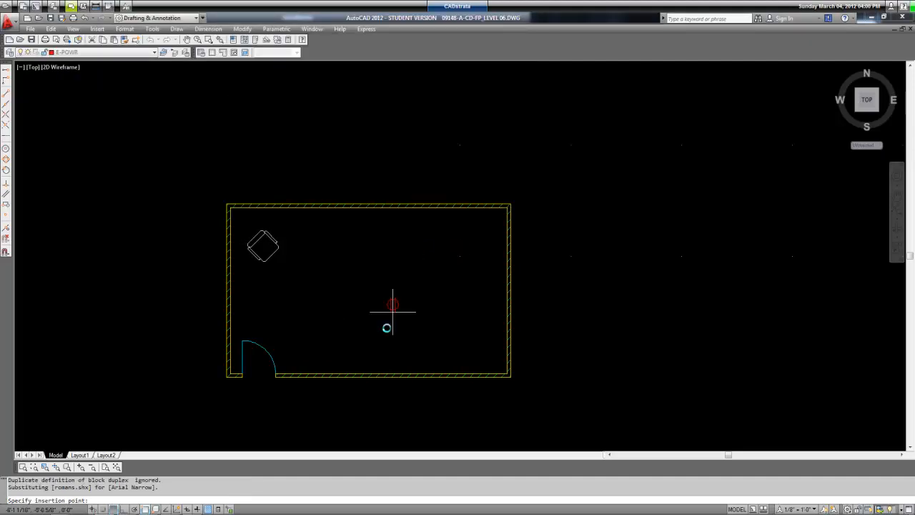
pyautogui.click(360, 370)
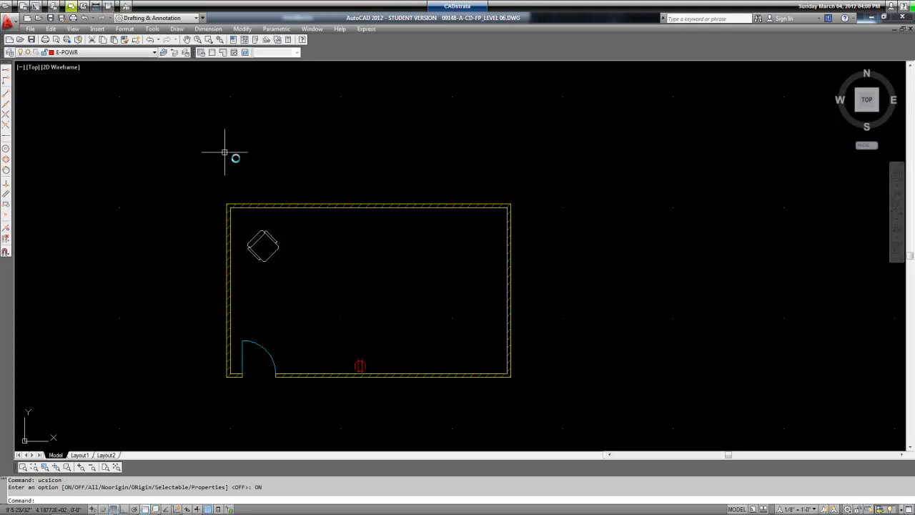
# Insert a second duplex electrical symbol at 90 degrees rotation against the room's right wall
pyautogui.click(70, 7)
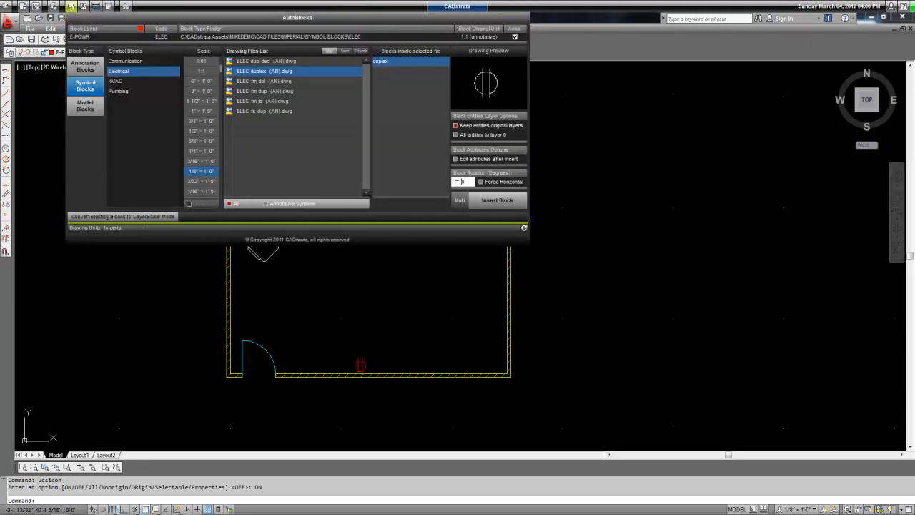
pyautogui.click(497, 200)
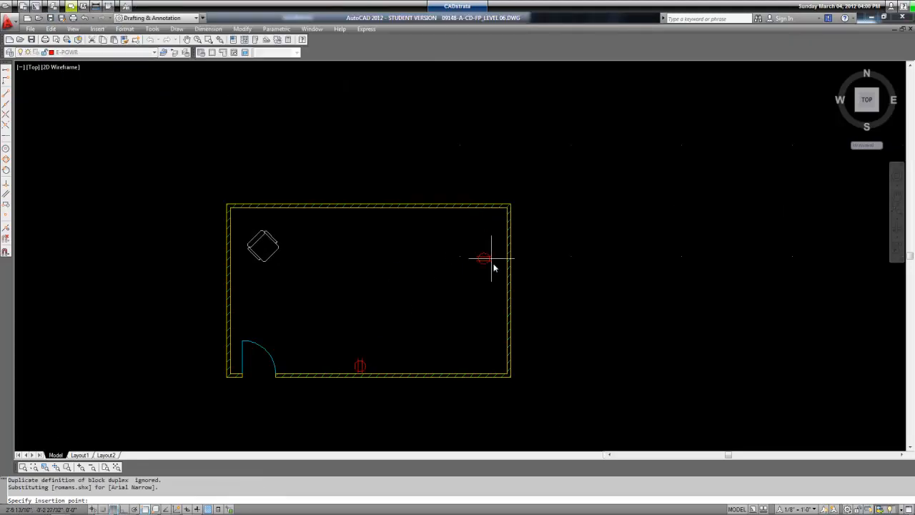
pyautogui.click(499, 285)
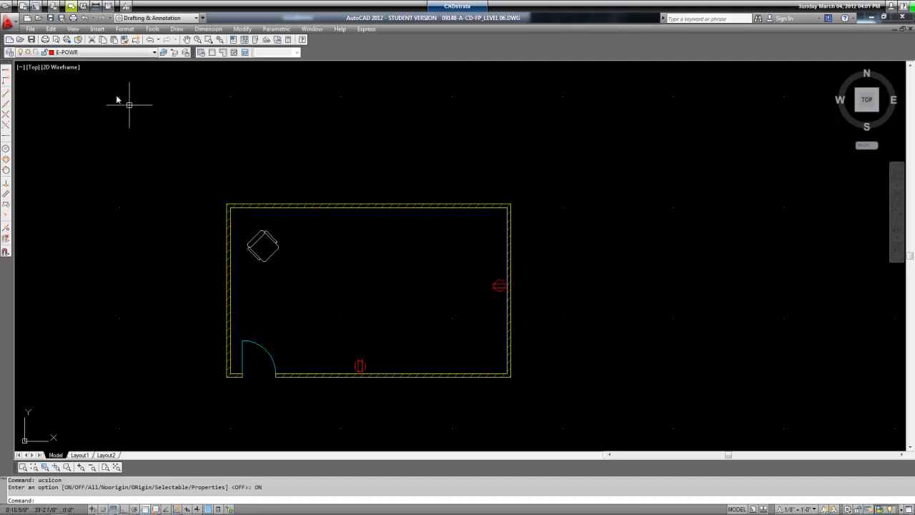
# Insert the ANNO-ELEV-CALL OUT (AN).dwg elevation tag at 0 degrees rotation outside the room's left wall
pyautogui.click(71, 7)
pyautogui.click(72, 66)
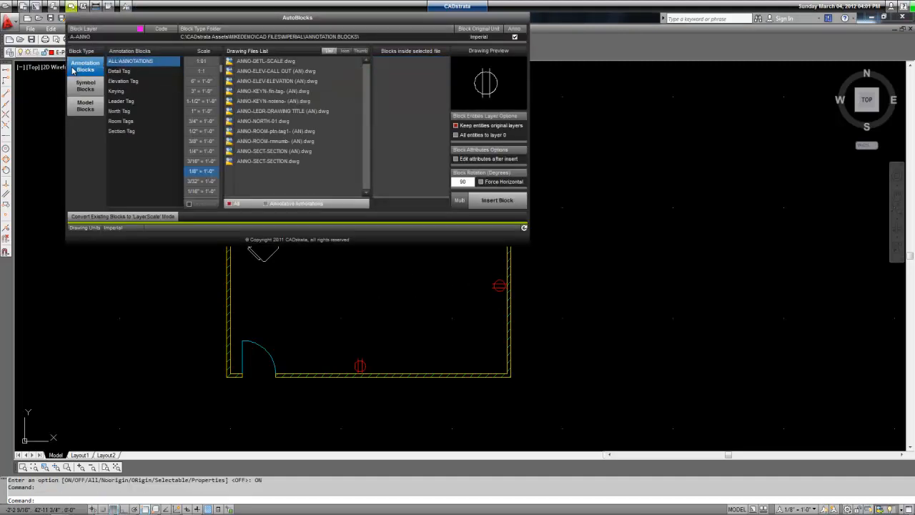
pyautogui.click(152, 80)
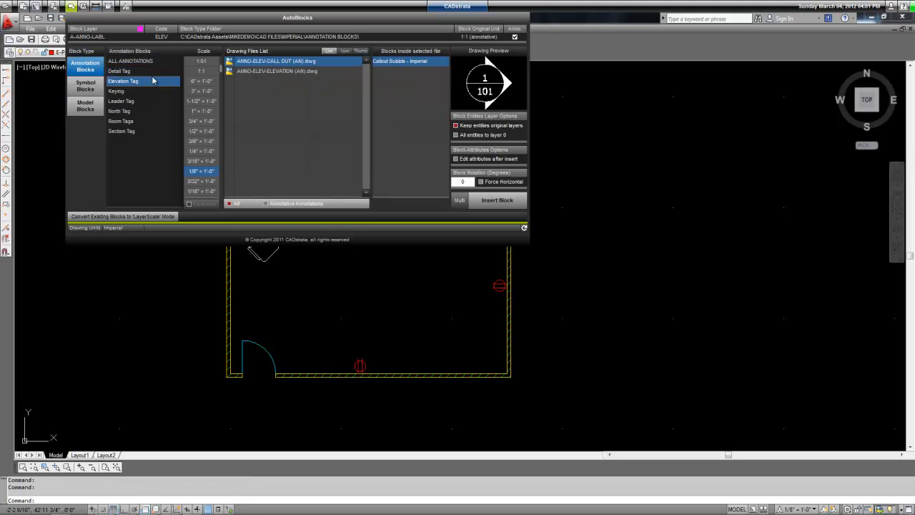
pyautogui.click(492, 201)
pyautogui.click(170, 327)
# Insert the ANNO-NORTH-01.dwg north tag at 45 degrees rotation outside the room's right wall
pyautogui.click(71, 6)
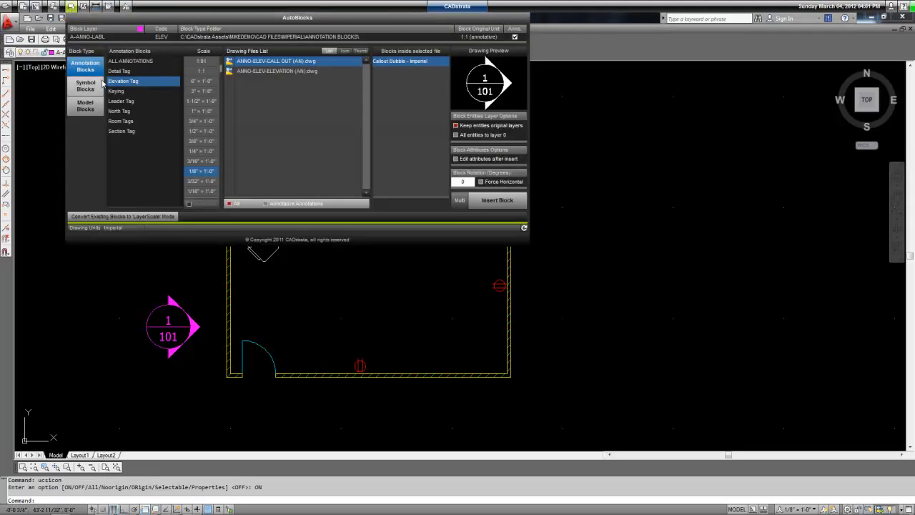
pyautogui.click(133, 113)
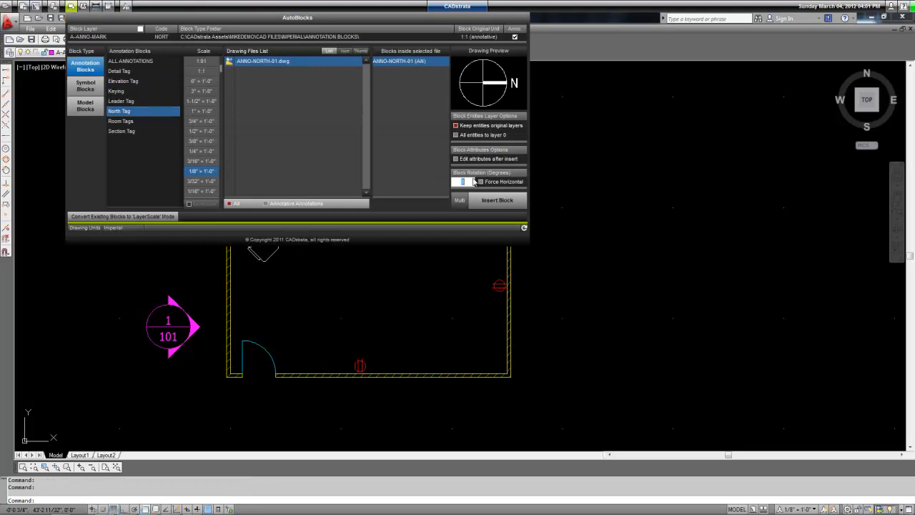
pyautogui.click(497, 202)
pyautogui.click(564, 335)
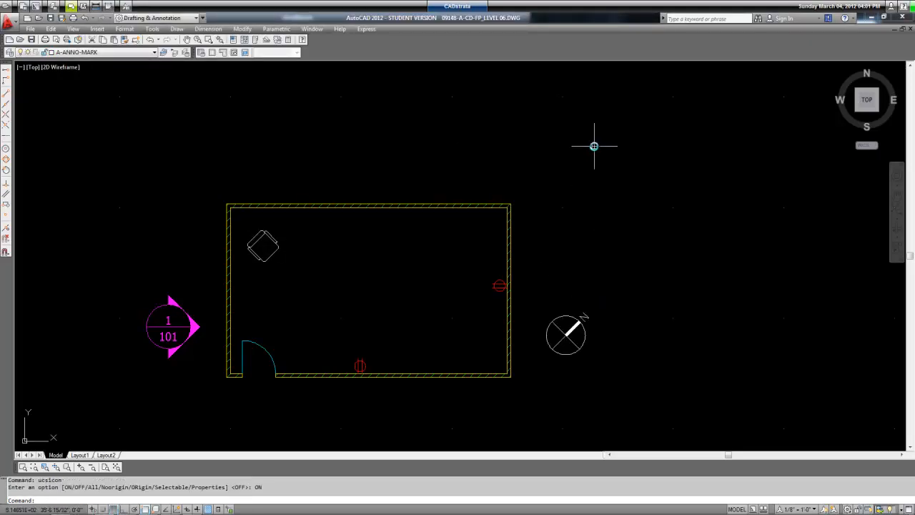
# Try the annotative blocks at 3/32" and 1/16" = 1'-0" scales, returning them to 1/8" = 1'-0"
pyautogui.click(71, 6)
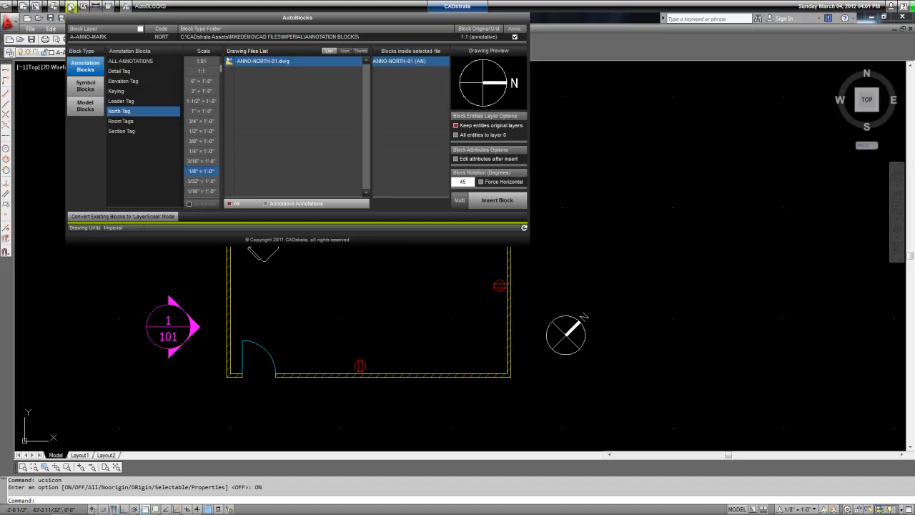
pyautogui.click(201, 181)
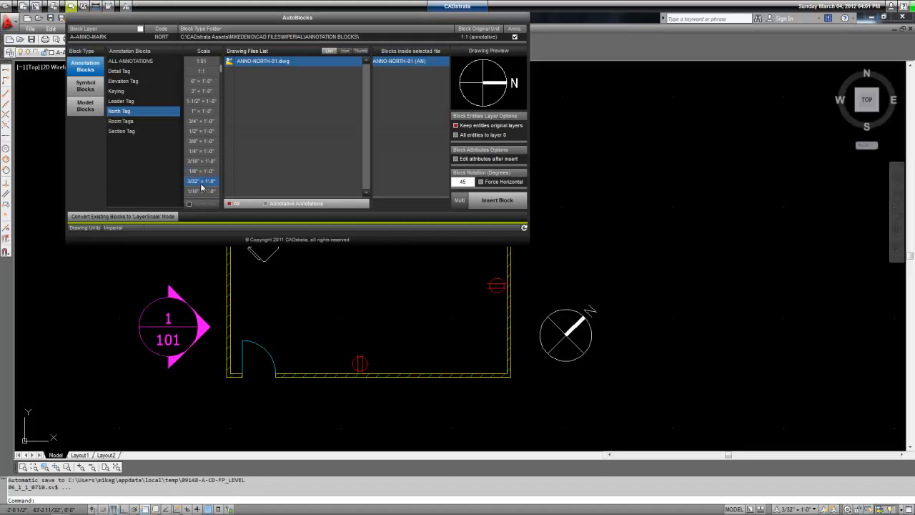
pyautogui.click(202, 189)
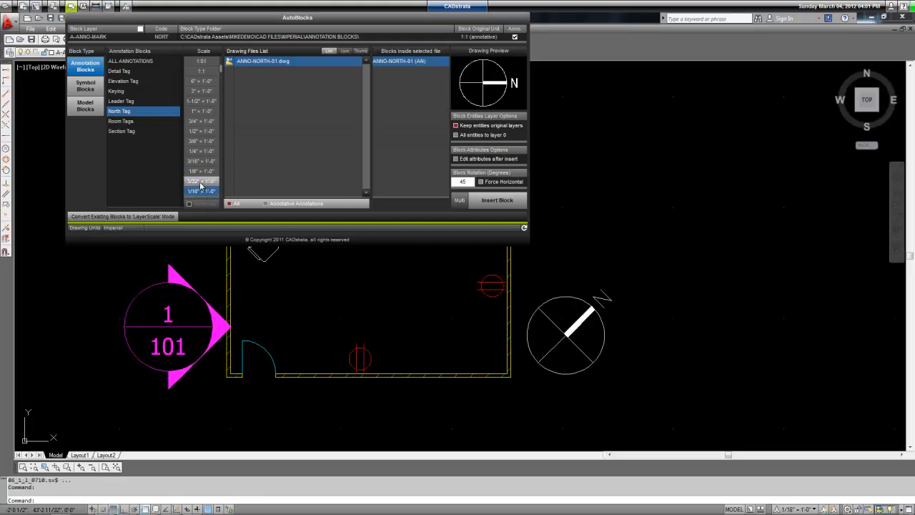
pyautogui.click(201, 171)
pyautogui.click(201, 181)
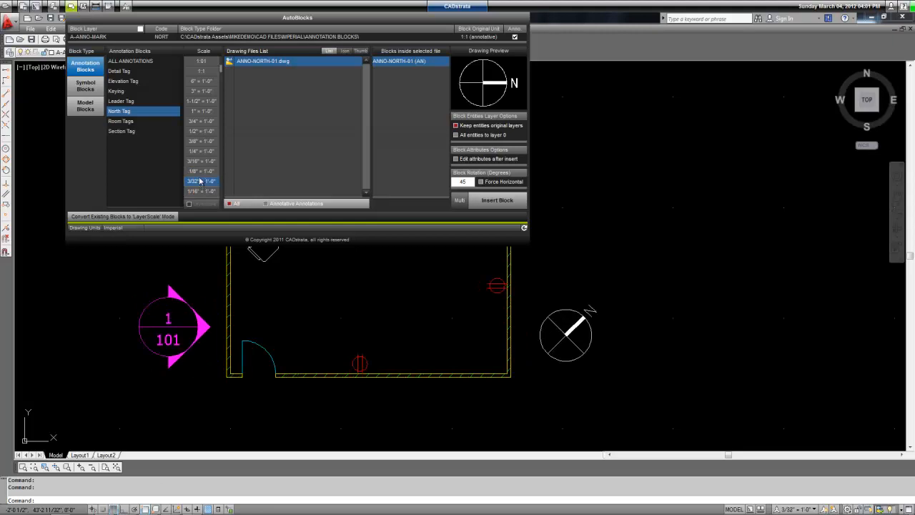
pyautogui.click(201, 173)
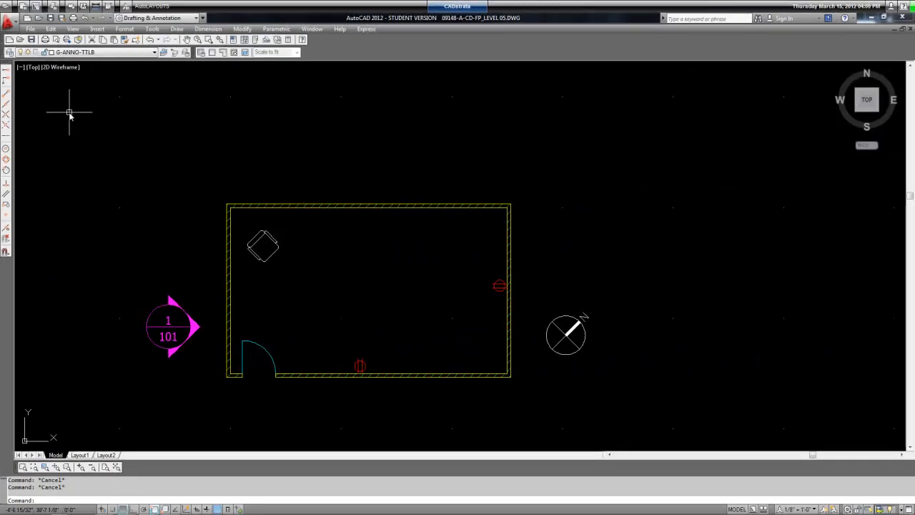
# Add a D (24X36) landscape layout with the vertical D-LS-V.dwg title block using AutoLayouts
pyautogui.click(31, 8)
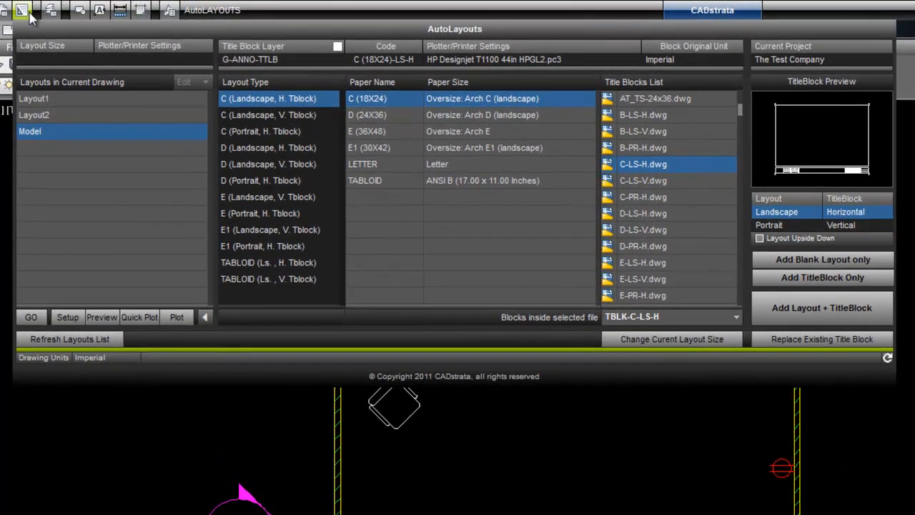
pyautogui.click(247, 164)
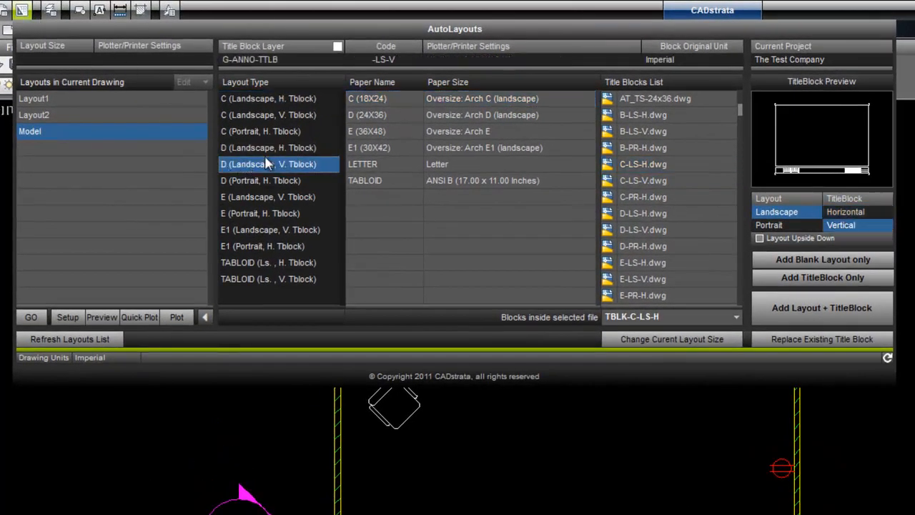
pyautogui.click(364, 116)
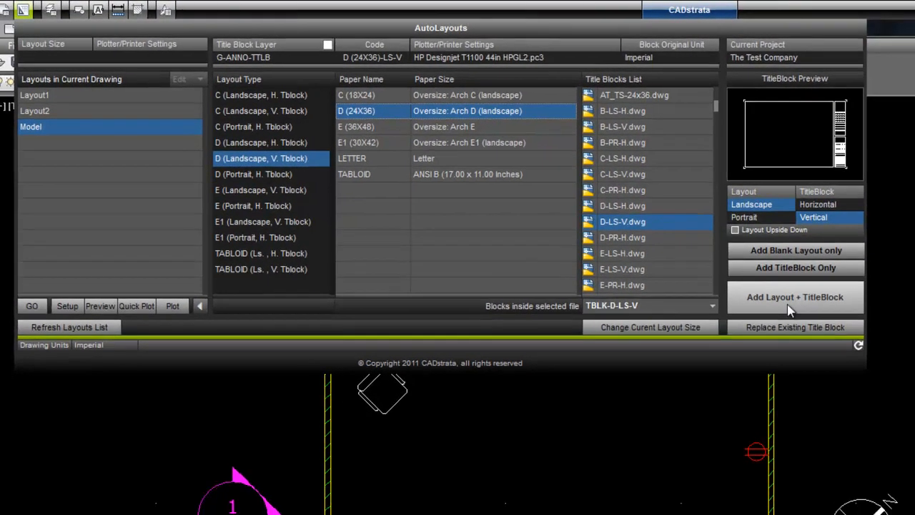
pyautogui.click(822, 308)
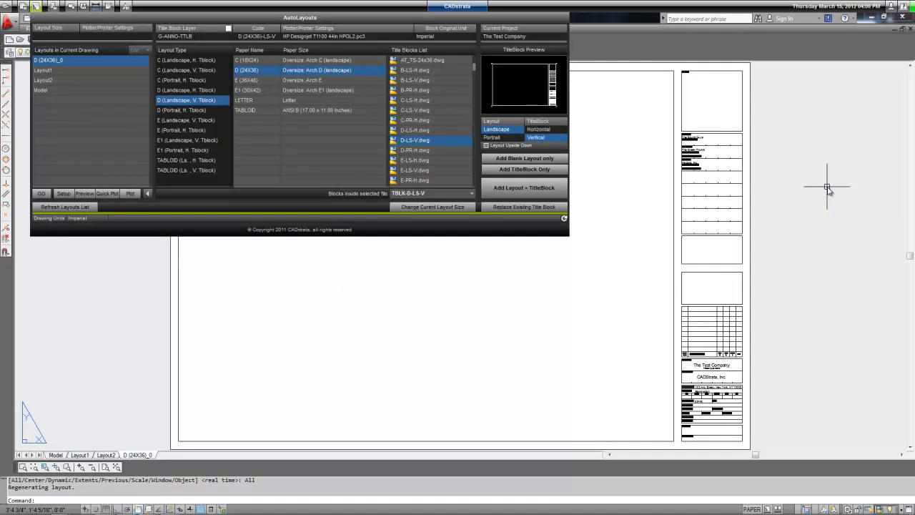
# Examine the consultant entries and the project and sheet information in the new layout's title block
pyautogui.press('Return')
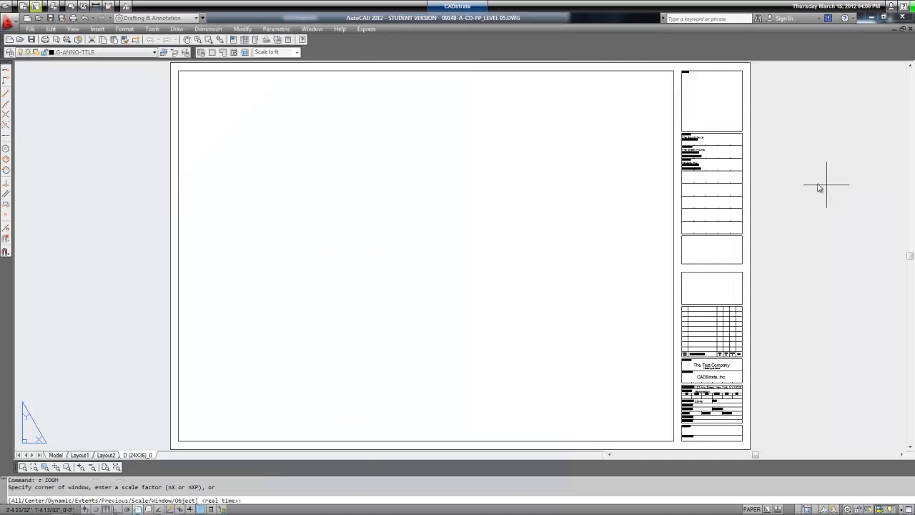
pyautogui.click(629, 122)
pyautogui.click(749, 194)
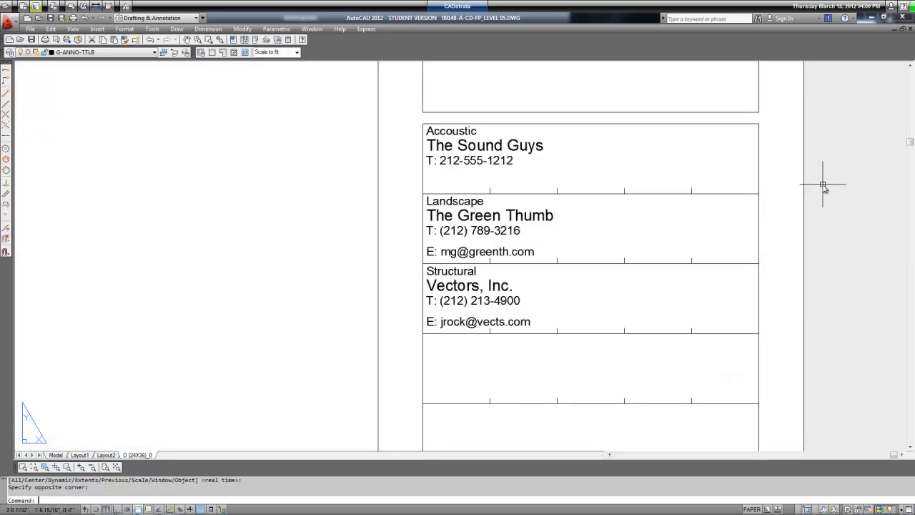
pyautogui.write('z')
pyautogui.press('Return')
pyautogui.write('d')
pyautogui.press('Return')
pyautogui.click(636, 379)
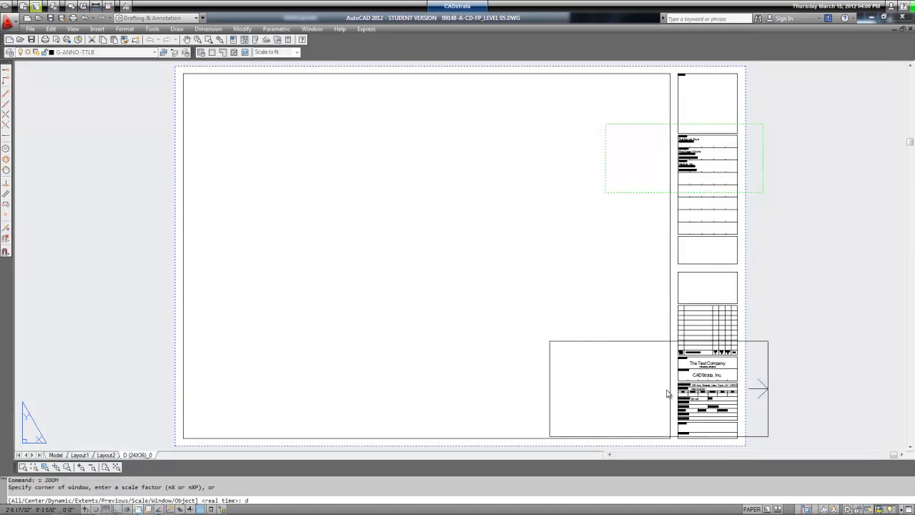
pyautogui.click(644, 392)
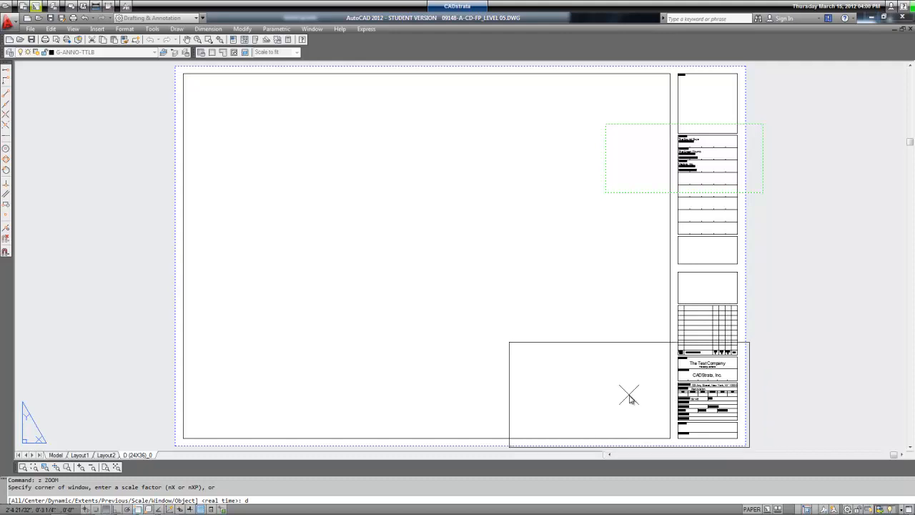
pyautogui.press('Return')
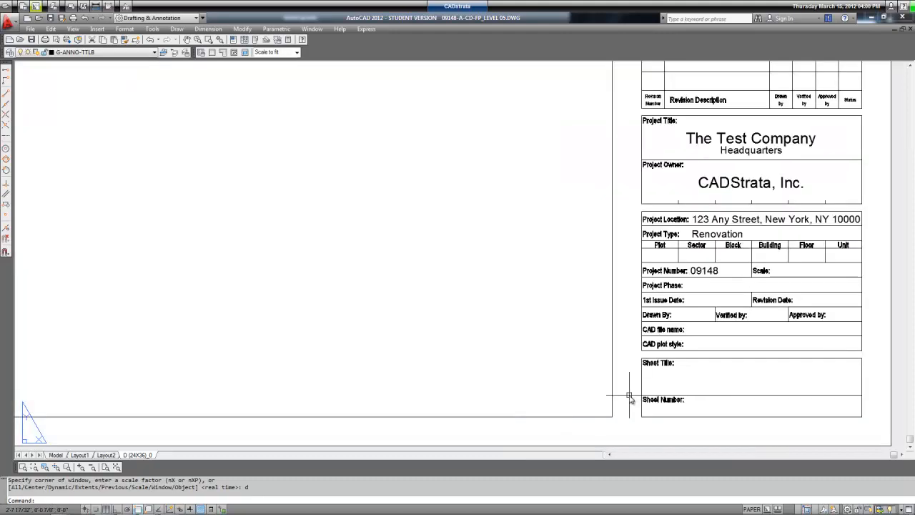
# Create a rectangular viewport showing the floor plan in the middle of the sheet's drawing area
pyautogui.write('z')
pyautogui.press('Return')
pyautogui.write('a')
pyautogui.press('Return')
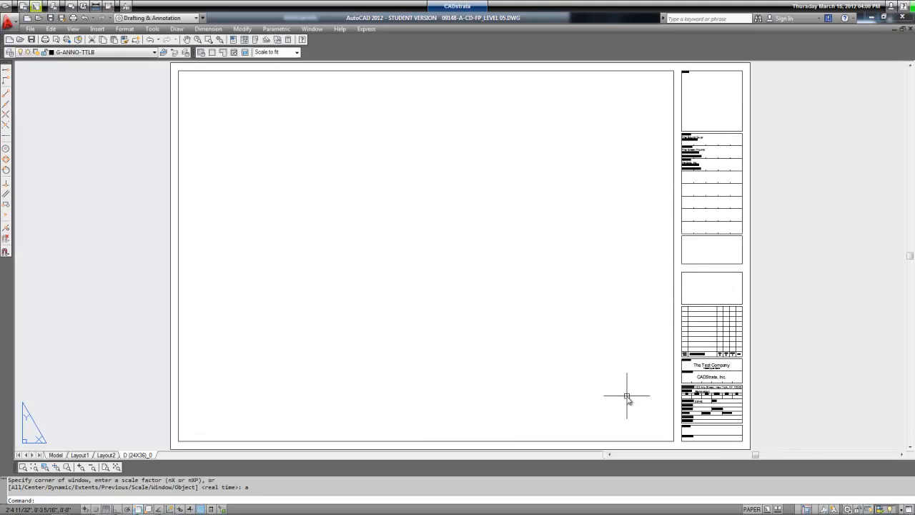
pyautogui.write('mv')
pyautogui.press('Return')
pyautogui.click(304, 165)
pyautogui.click(552, 327)
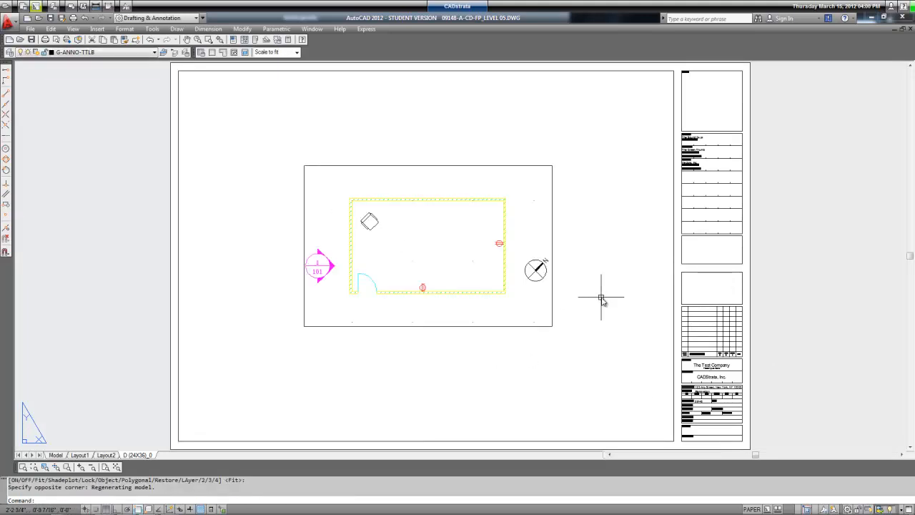
# In AutoTBLOCK, set the title block's sheet type to Plans and its sheet title to Ground Floor
pyautogui.write('z')
pyautogui.press('Return')
pyautogui.write('p')
pyautogui.press('Return')
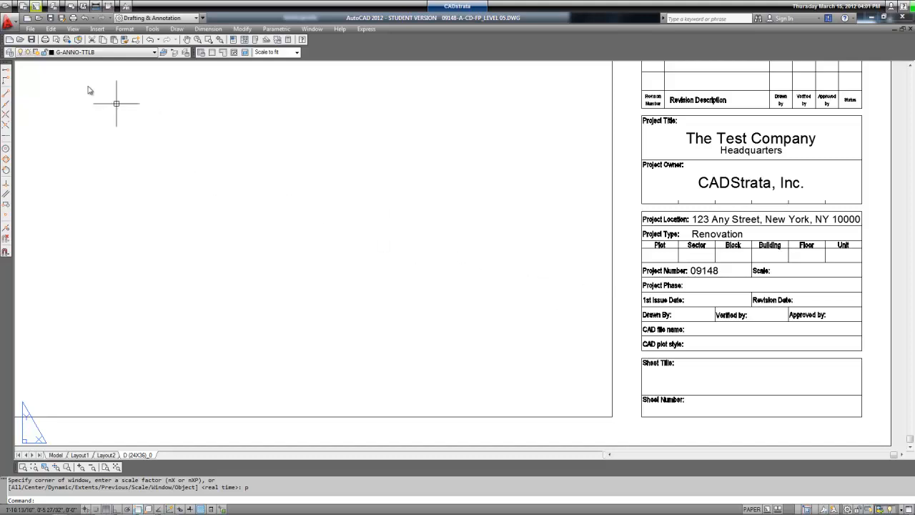
pyautogui.click(34, 6)
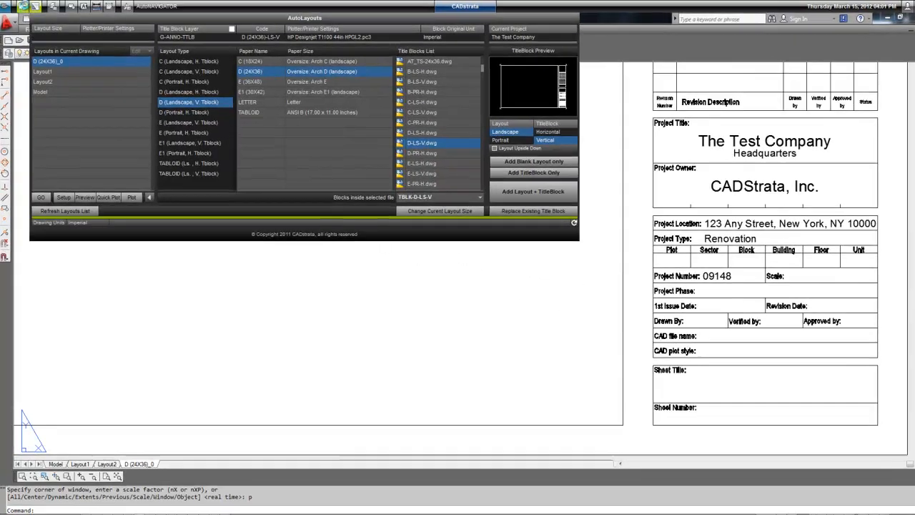
pyautogui.click(23, 6)
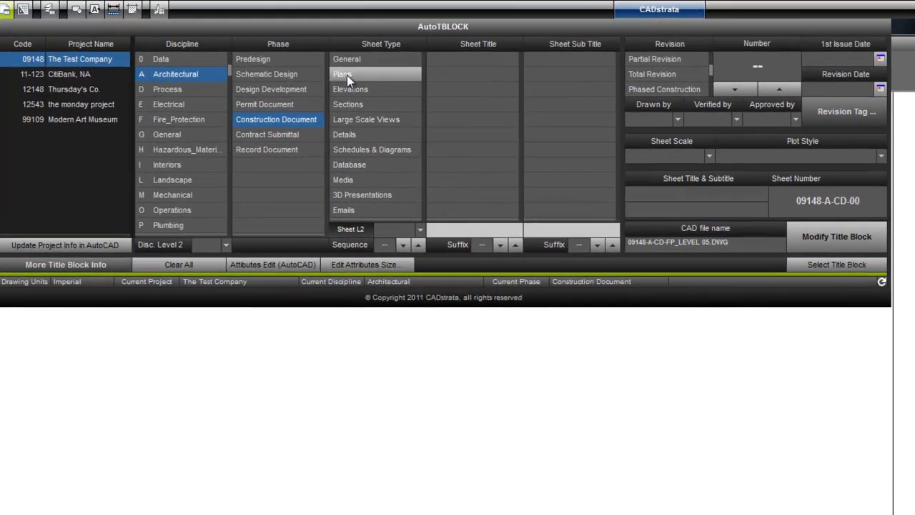
pyautogui.click(347, 75)
pyautogui.click(436, 121)
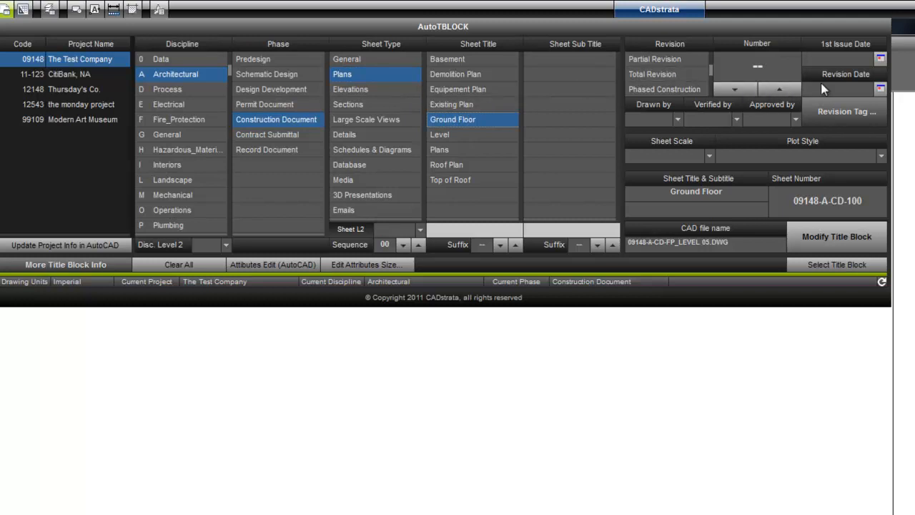
# Set the title block's 1st issue date to 03/15/2012 and its revision date to 03/29/2012
pyautogui.click(880, 60)
pyautogui.click(828, 124)
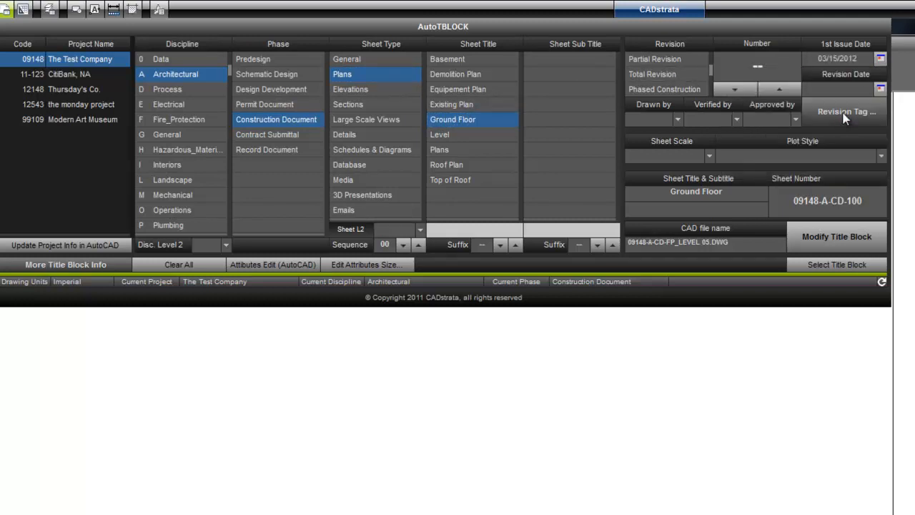
pyautogui.click(879, 89)
pyautogui.click(828, 178)
# Set Drawn by to MG, Verified by and Approved by to MB, and the sheet scale to 1/8" = 1'-0"
pyautogui.click(677, 120)
pyautogui.click(666, 138)
pyautogui.click(736, 120)
pyautogui.click(735, 138)
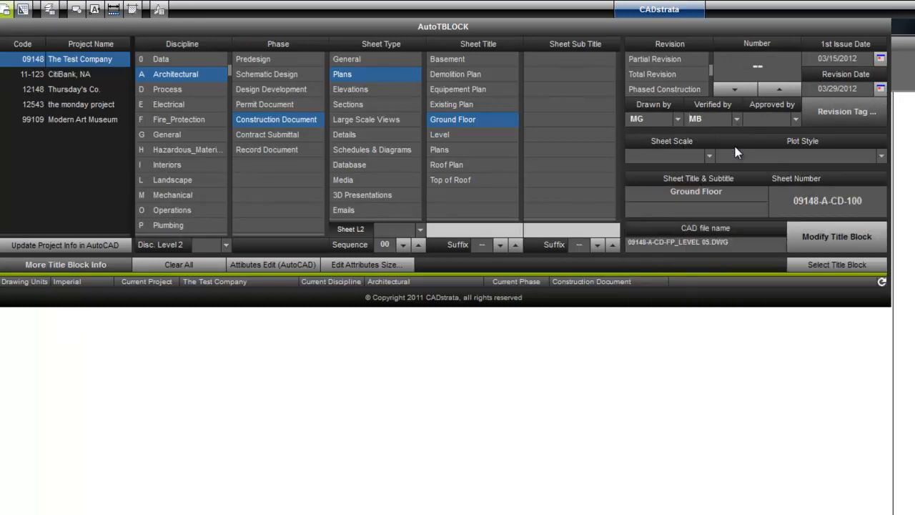
pyautogui.click(796, 120)
pyautogui.click(790, 146)
pyautogui.click(710, 156)
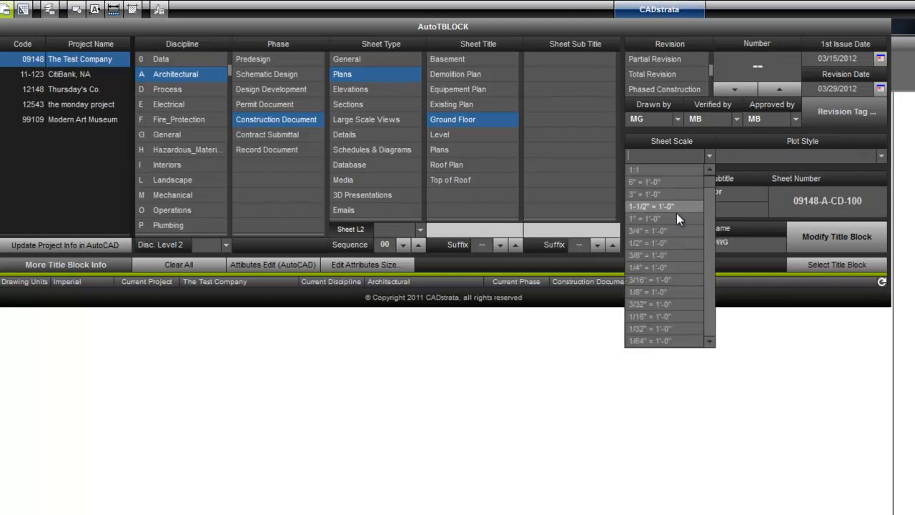
pyautogui.click(663, 292)
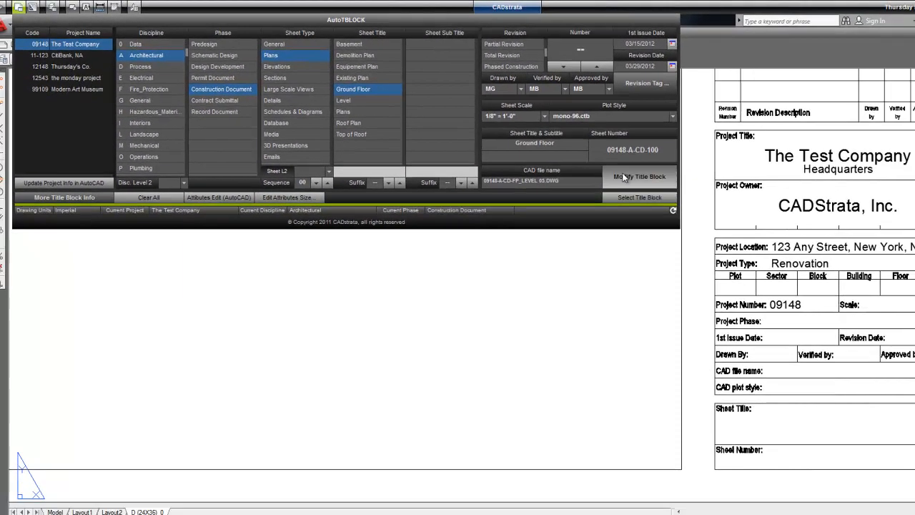
# Refresh AutoTBLOCK and apply the entered sheet data to the layout's title block
pyautogui.click(677, 207)
pyautogui.click(612, 184)
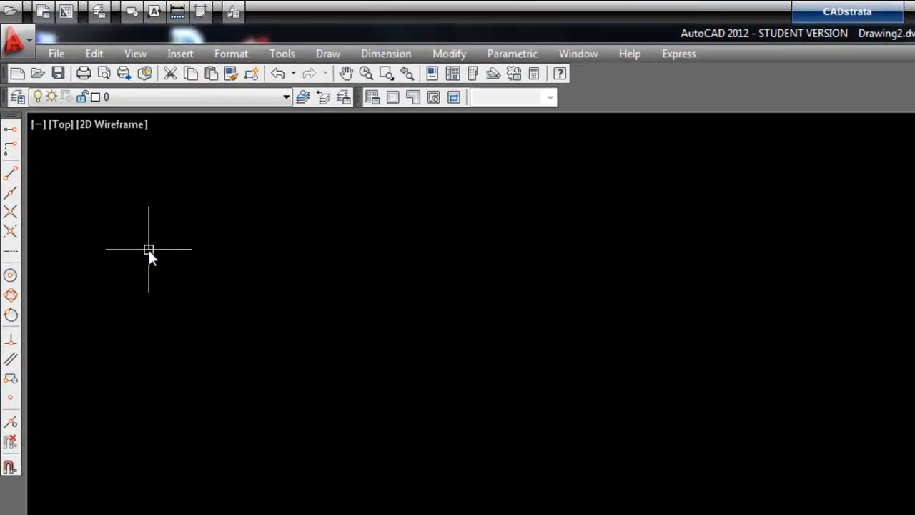
# In AutoNAVIGATOR, create and open a CAD Operator Schedule from the Daily Schedule.xls template, with discipline Data and file type Schedules
pyautogui.click(12, 13)
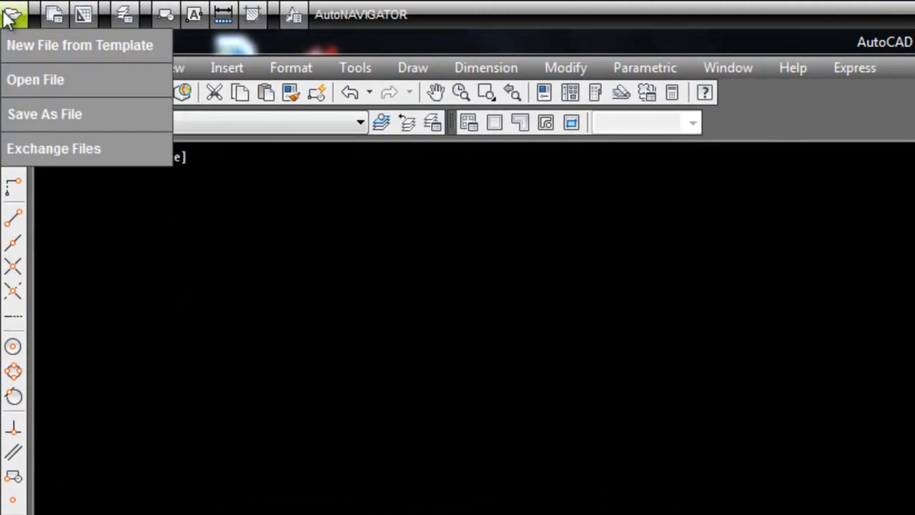
pyautogui.click(27, 44)
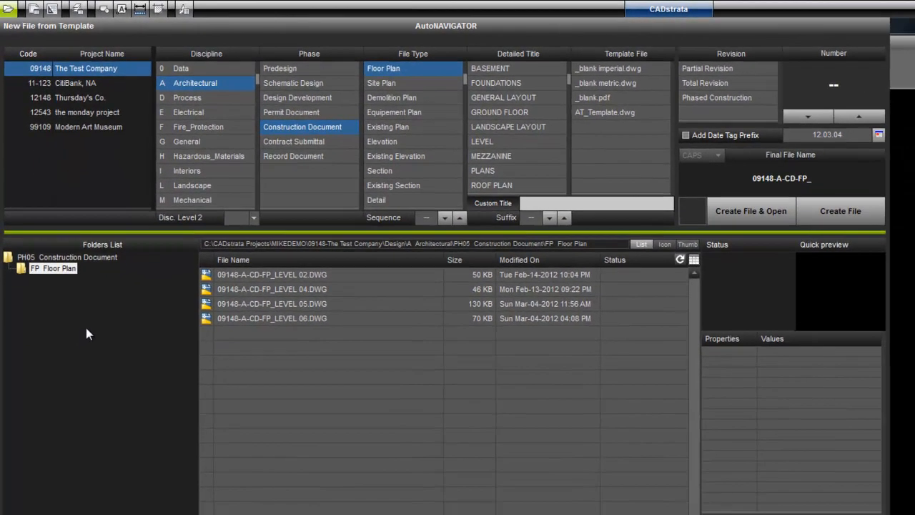
pyautogui.click(237, 68)
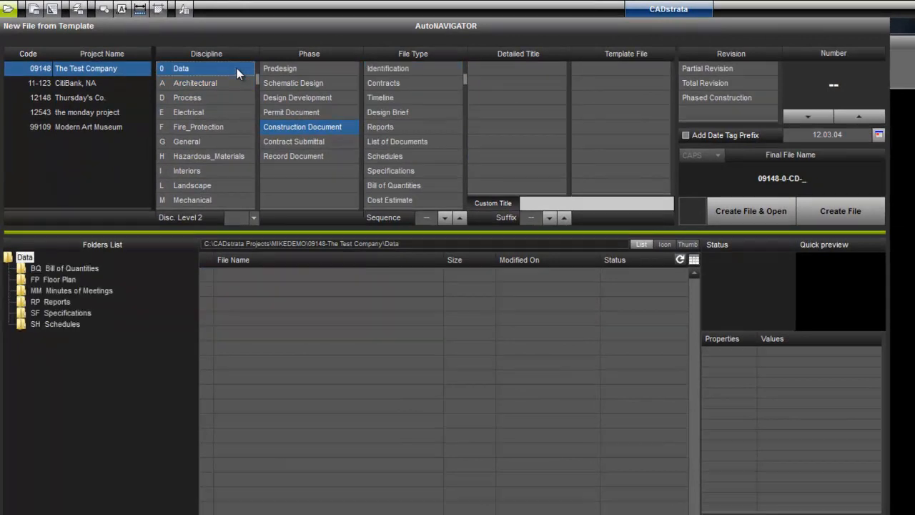
pyautogui.click(389, 156)
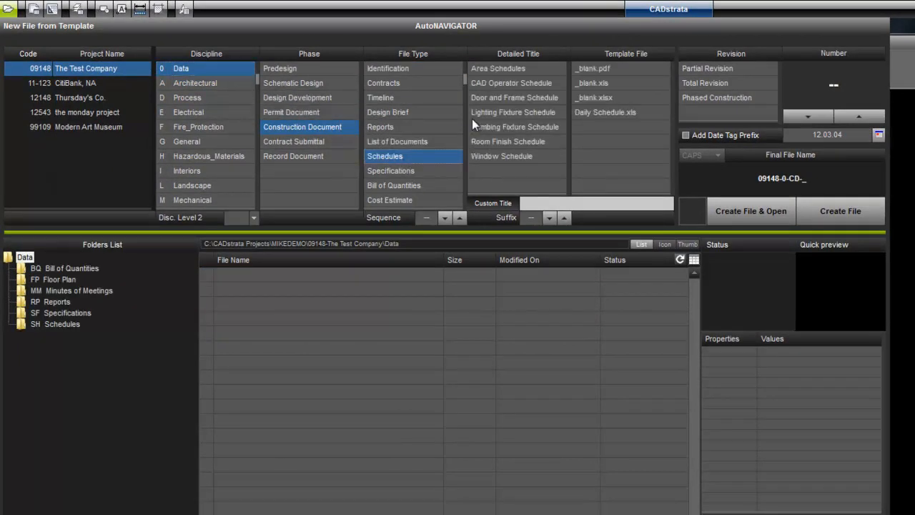
pyautogui.click(483, 81)
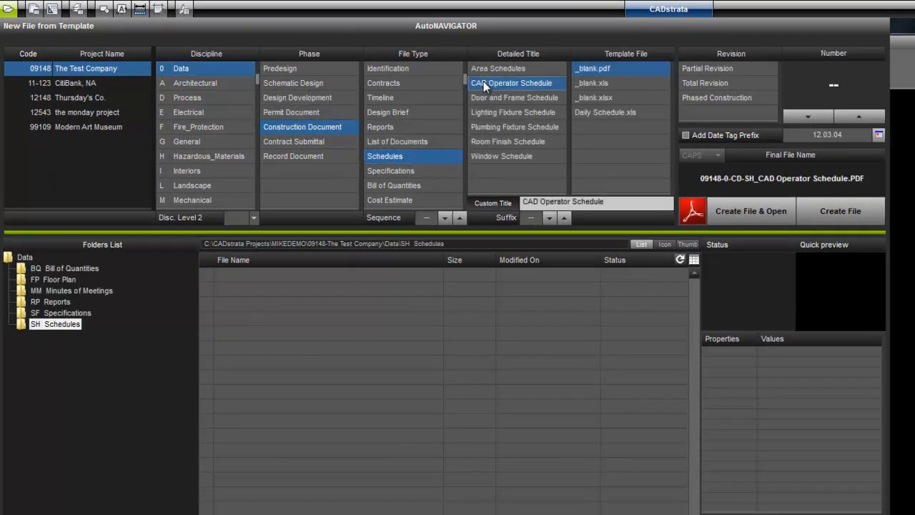
pyautogui.click(602, 114)
pyautogui.click(733, 215)
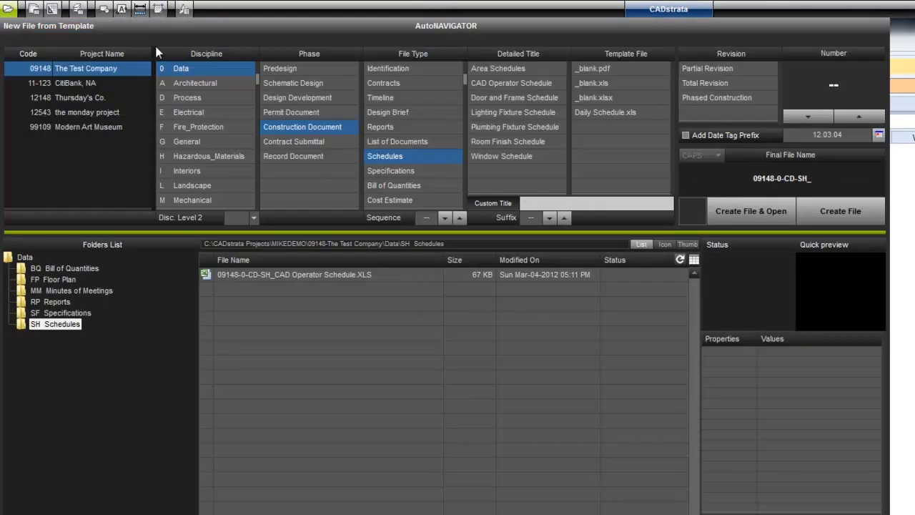
# Create and open a Minutes of Meeting file from the Meeting Minutes.doc template, with file type Minutes of Meetings
pyautogui.click(464, 195)
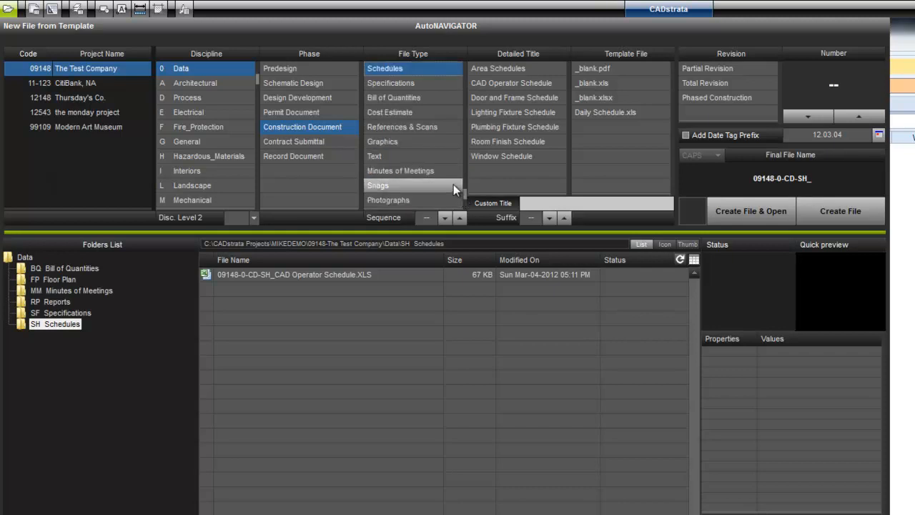
pyautogui.click(435, 173)
pyautogui.click(483, 68)
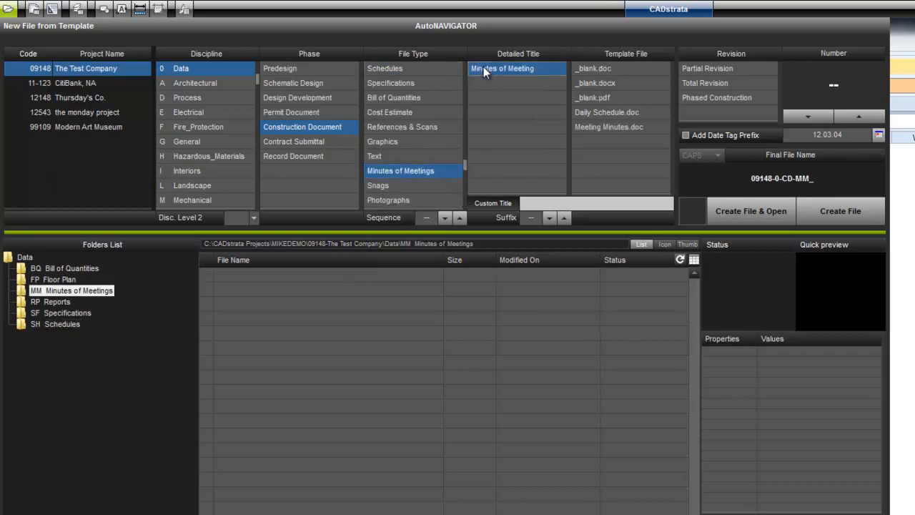
pyautogui.click(600, 127)
pyautogui.click(749, 214)
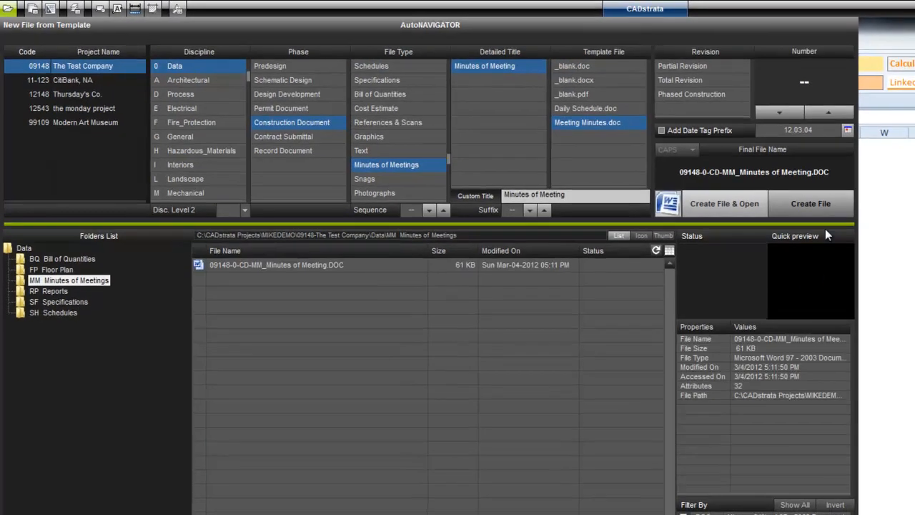